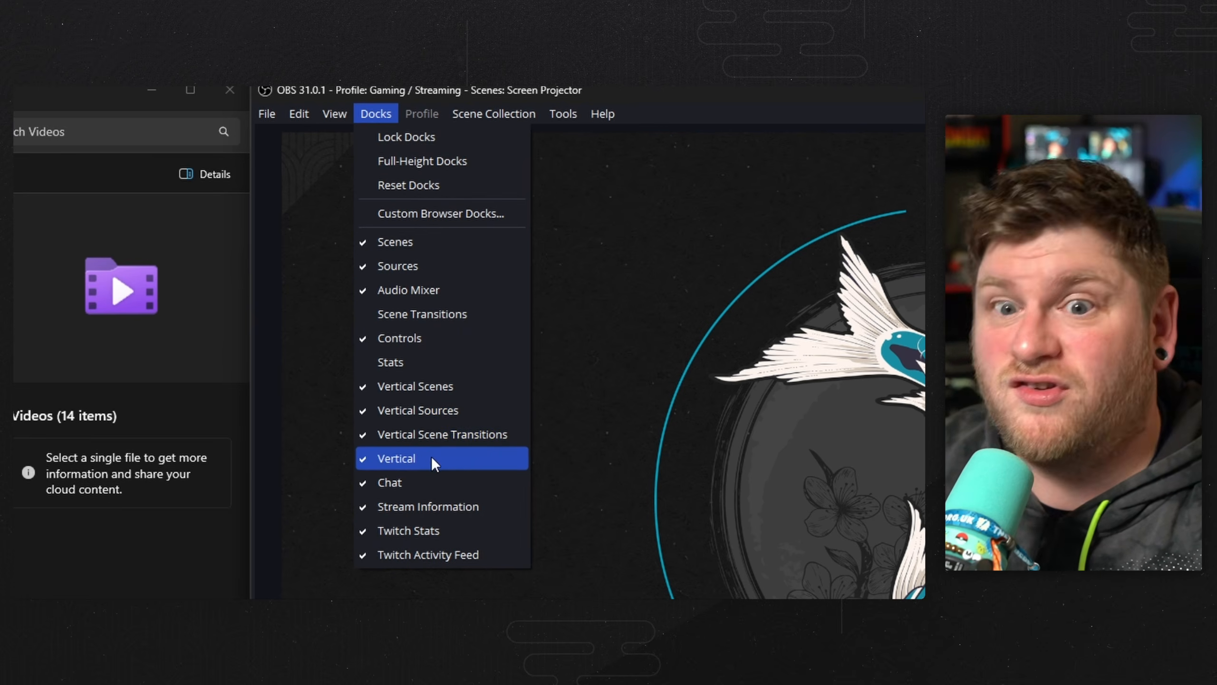
Show the Vertical dock and review the vertical scene transition choices.
{"action": "left_click", "coordinate": [451, 459]}
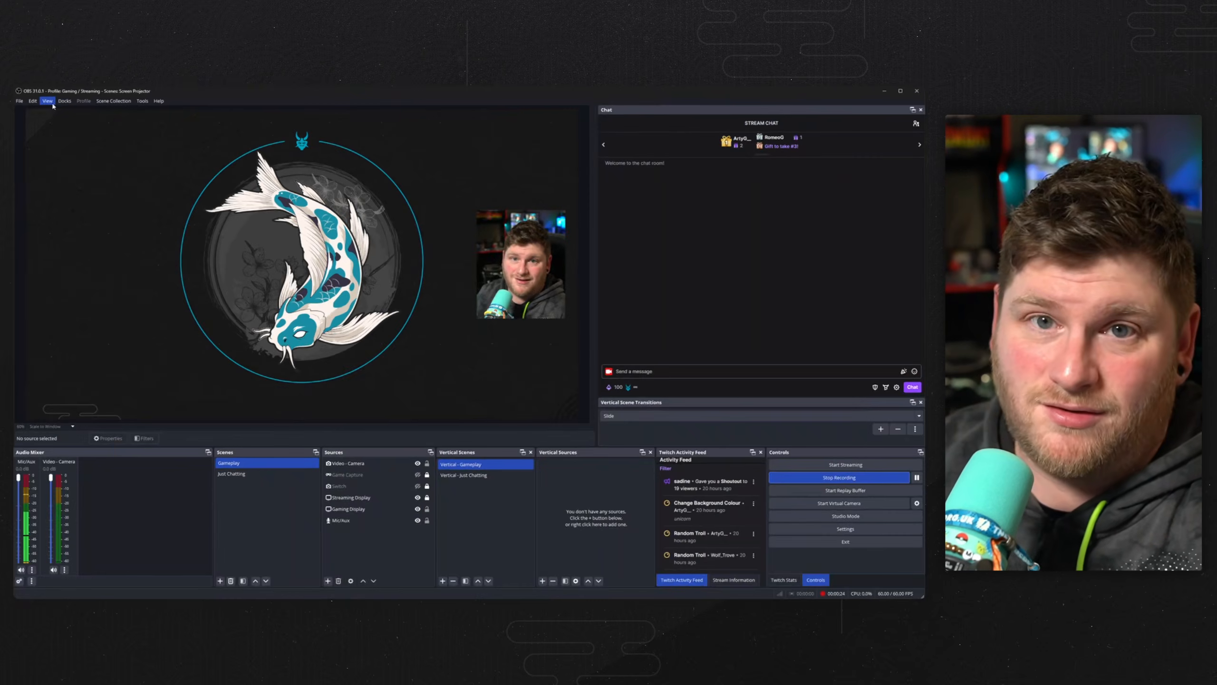
{"action": "left_click", "coordinate": [376, 114]}
{"action": "left_click", "coordinate": [85, 248]}
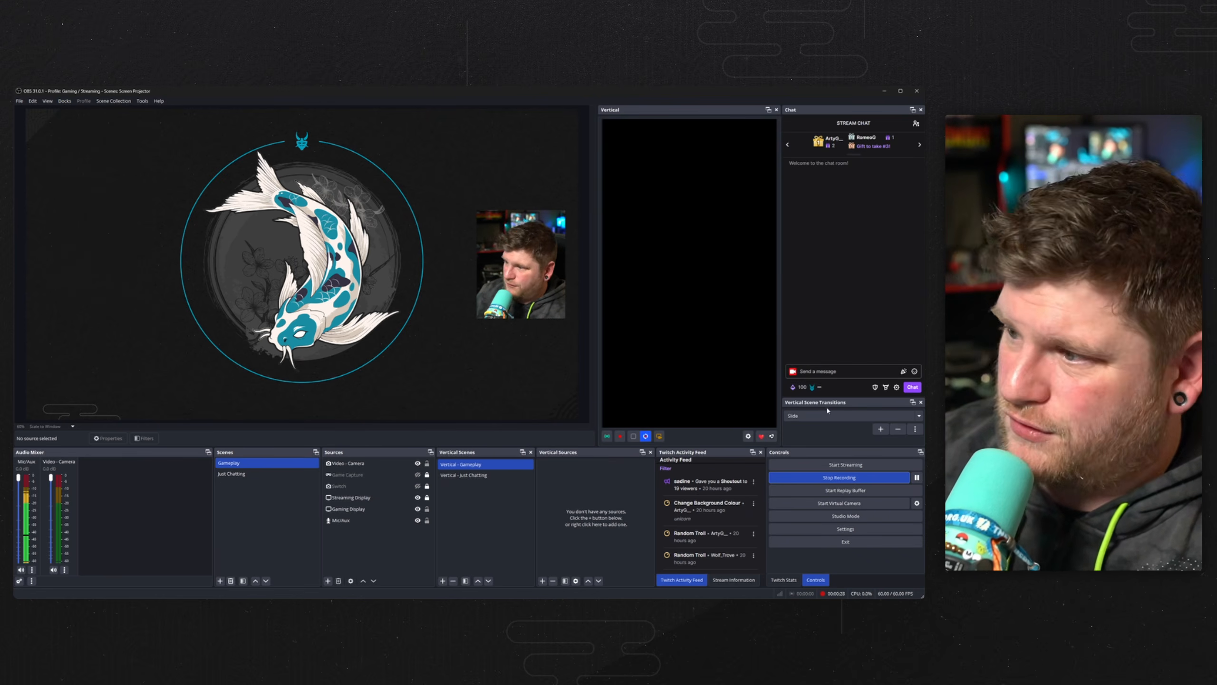
{"action": "left_click", "coordinate": [845, 414]}
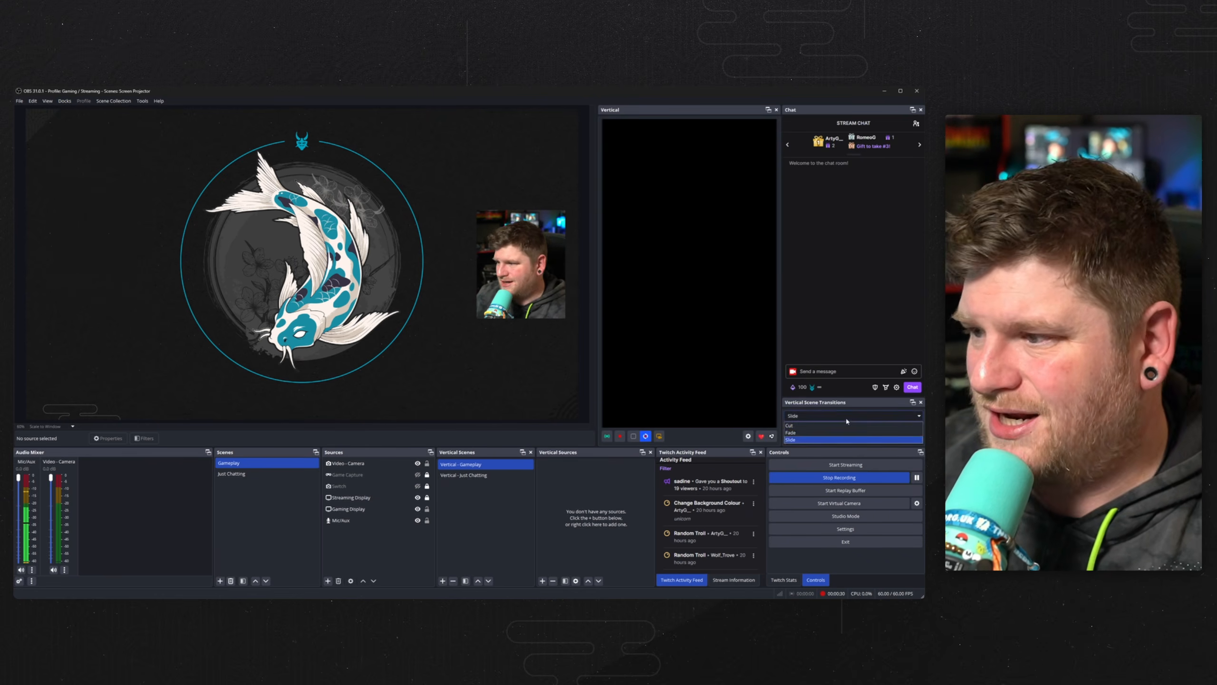
{"action": "left_click", "coordinate": [807, 333]}
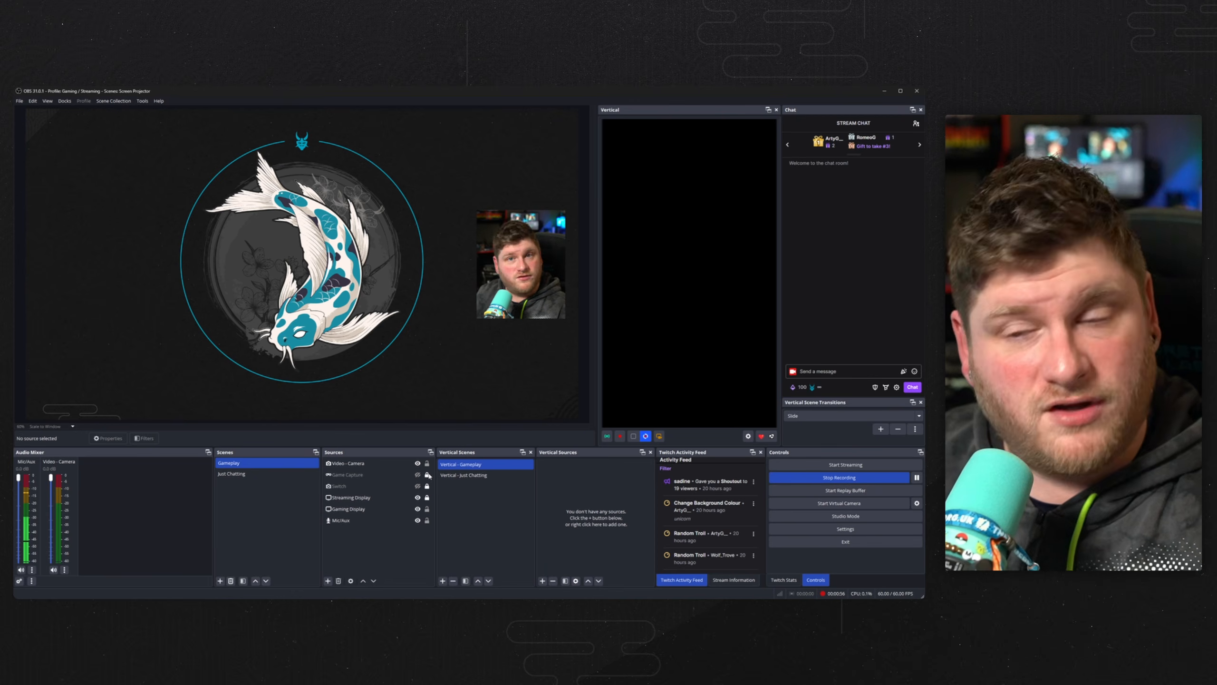
Add the existing Mic/Aux and Desktop Audio sources to the Vertical - Gameplay scene.
{"action": "left_click", "coordinate": [543, 581]}
{"action": "mouse_move", "coordinate": [577, 527]}
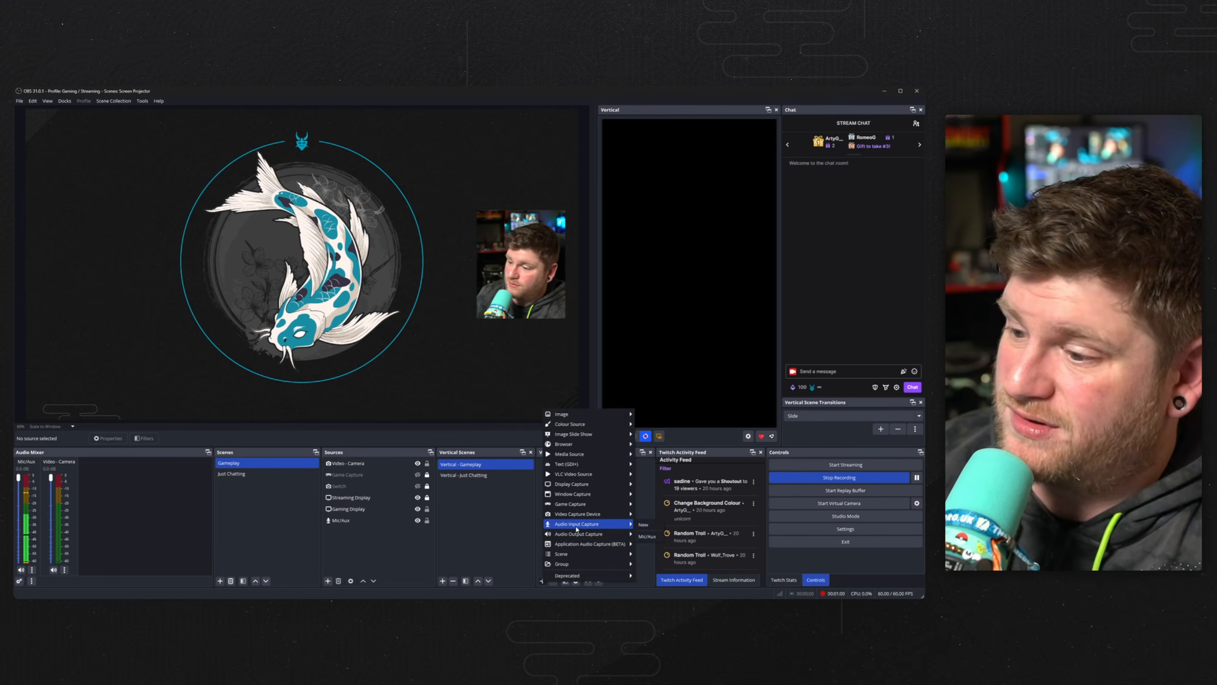
{"action": "left_click", "coordinate": [647, 536]}
{"action": "left_click", "coordinate": [542, 581]}
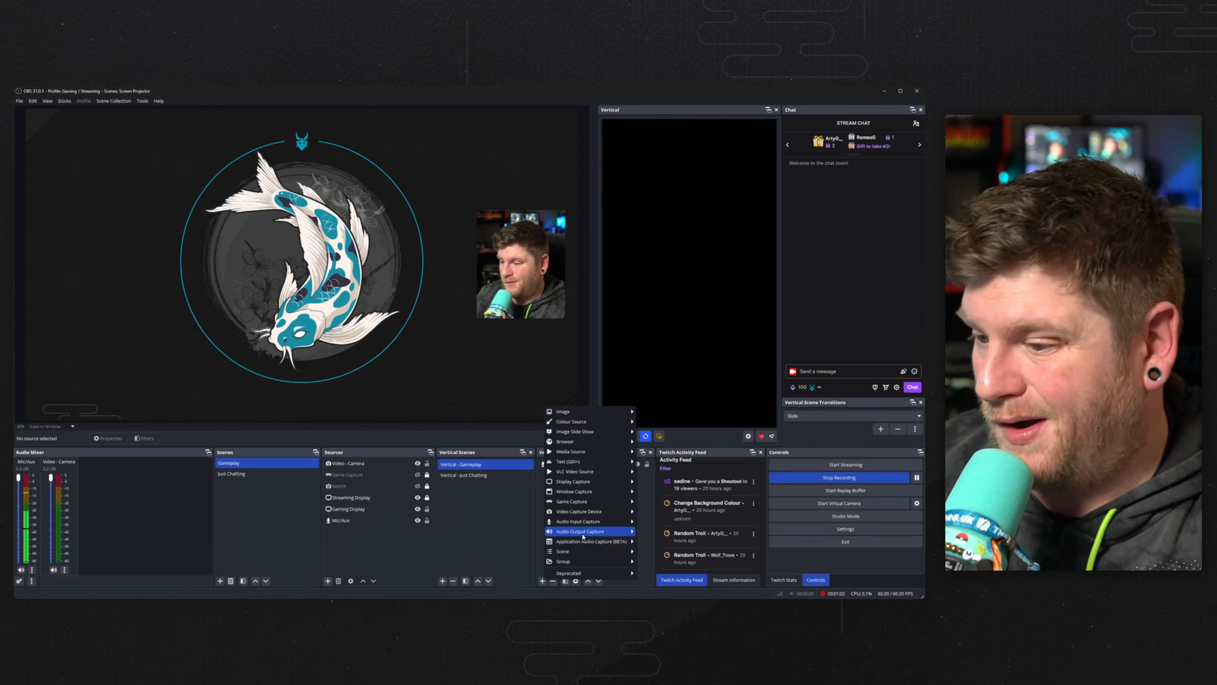
{"action": "left_click", "coordinate": [654, 545]}
{"action": "left_click", "coordinate": [587, 474]}
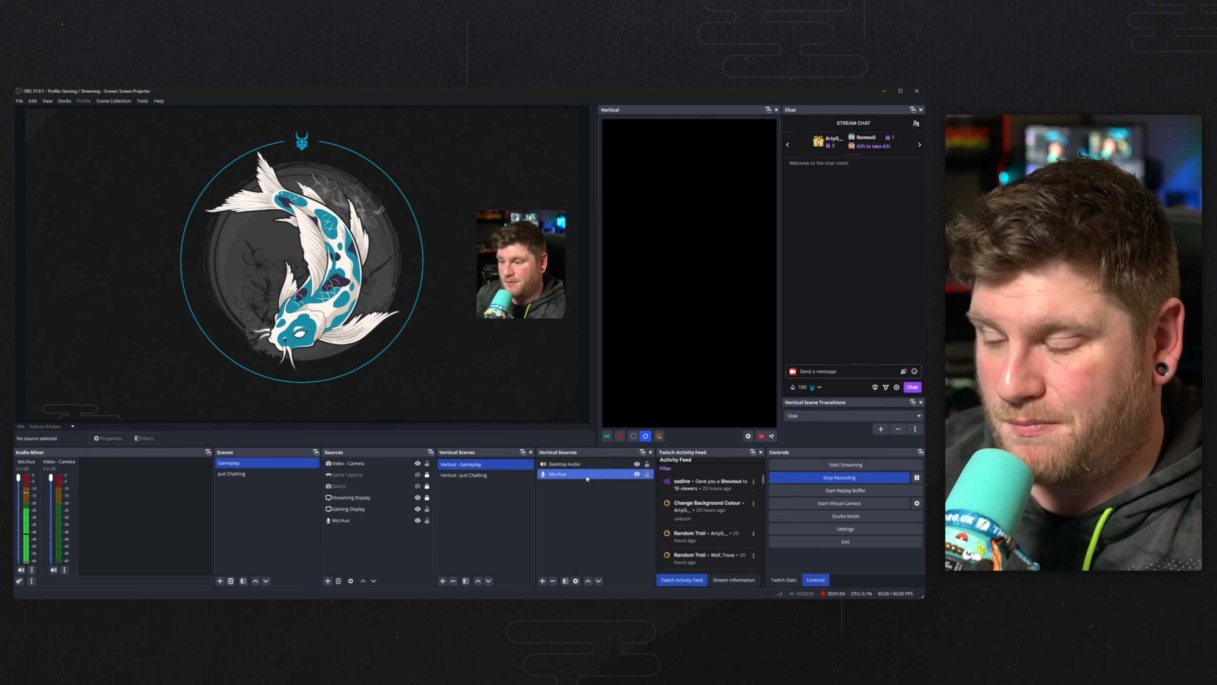
Add the existing Video - Camera source to the vertical scene and resize it to fill the top section.
{"action": "left_click", "coordinate": [543, 580]}
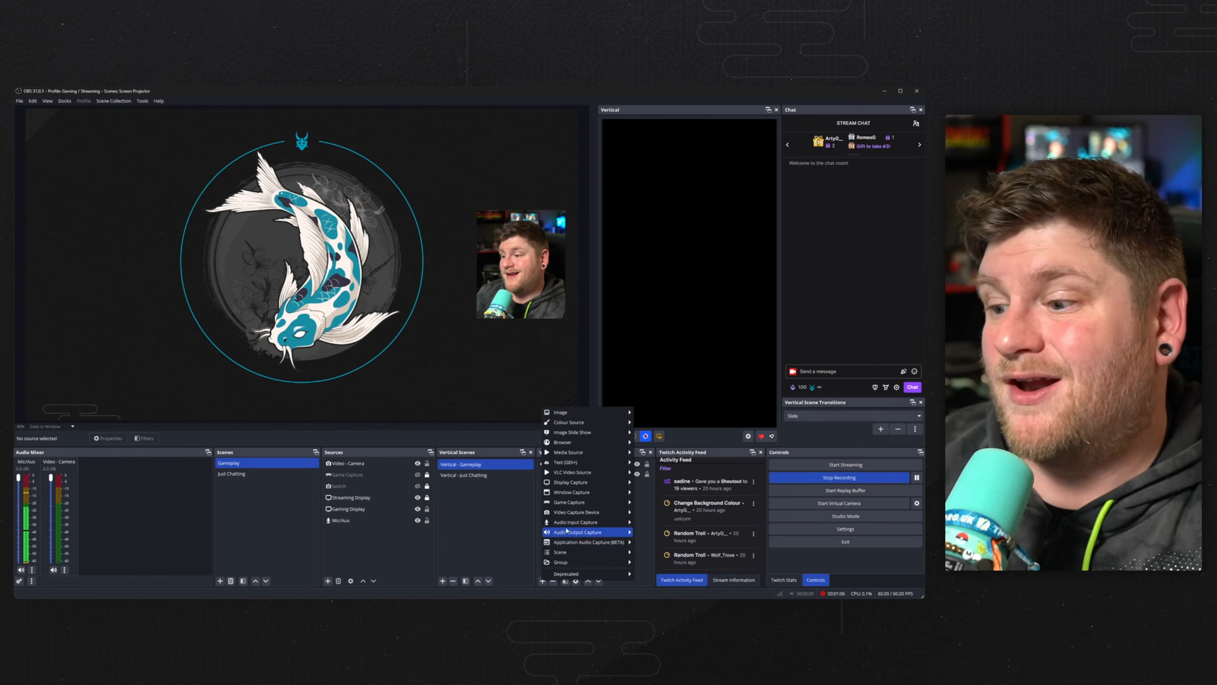
{"action": "mouse_move", "coordinate": [575, 513]}
{"action": "left_click", "coordinate": [655, 536]}
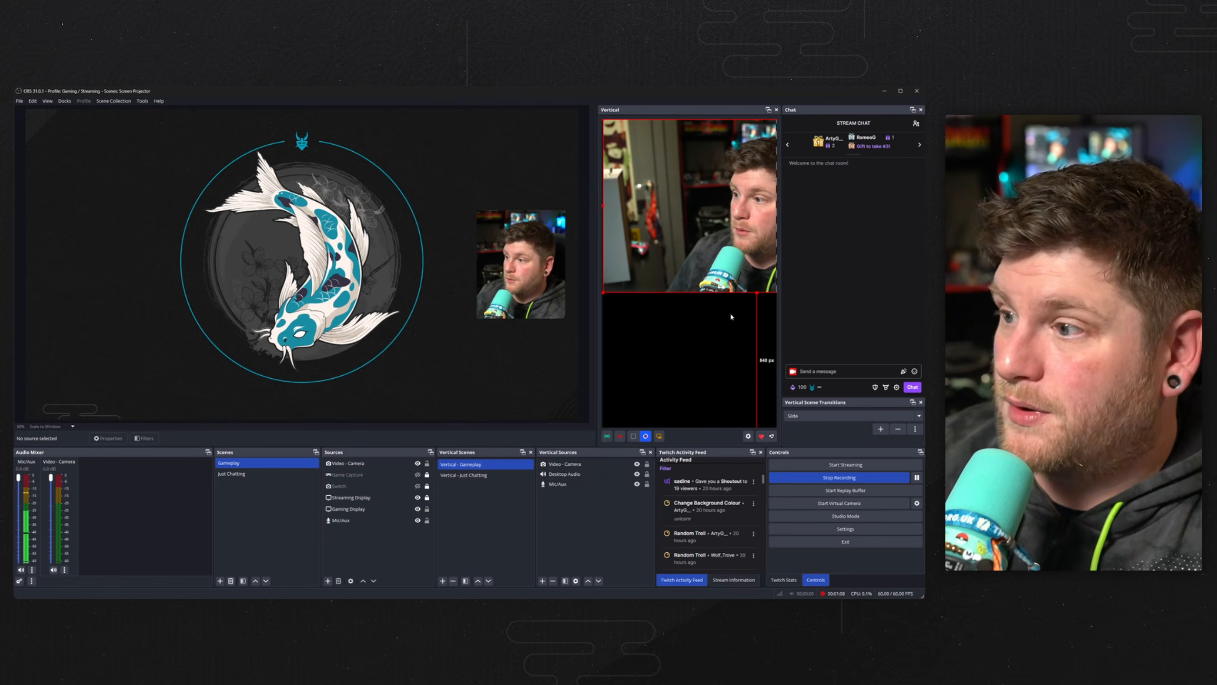
{"action": "left_click_drag", "start_coordinate": [755, 295], "coordinate": [764, 217]}
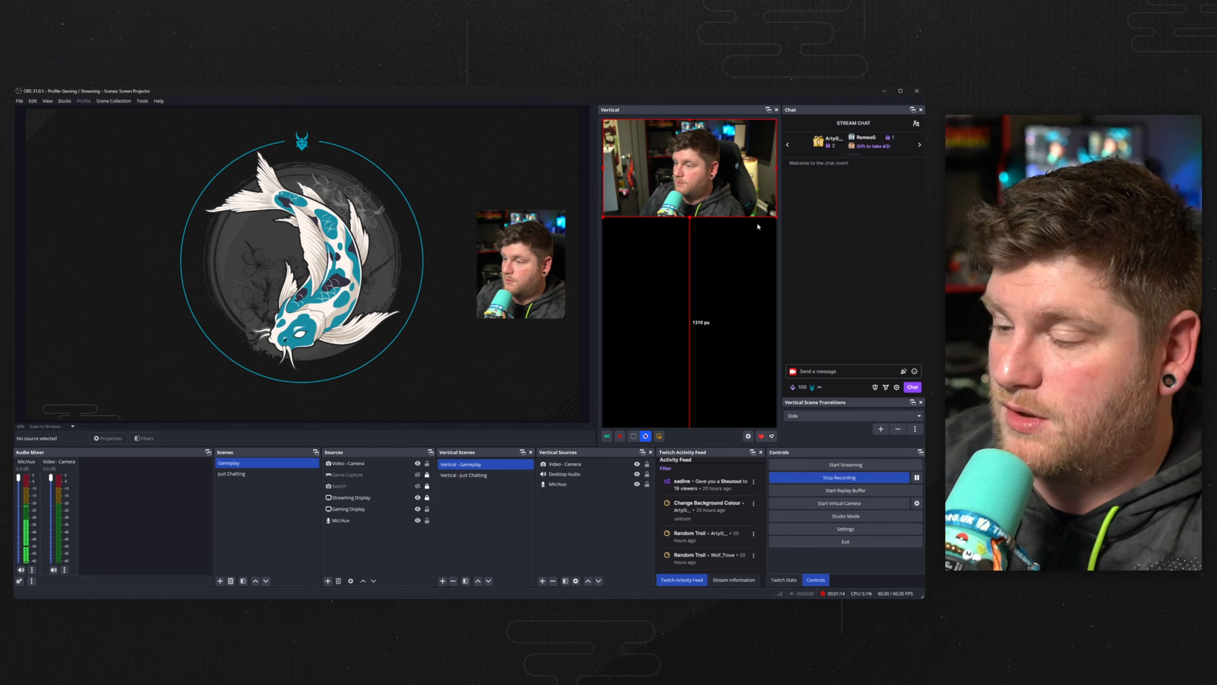
Add the existing Streaming Display source and scale and position it in the lower part of the vertical canvas.
{"action": "left_click", "coordinate": [542, 581]}
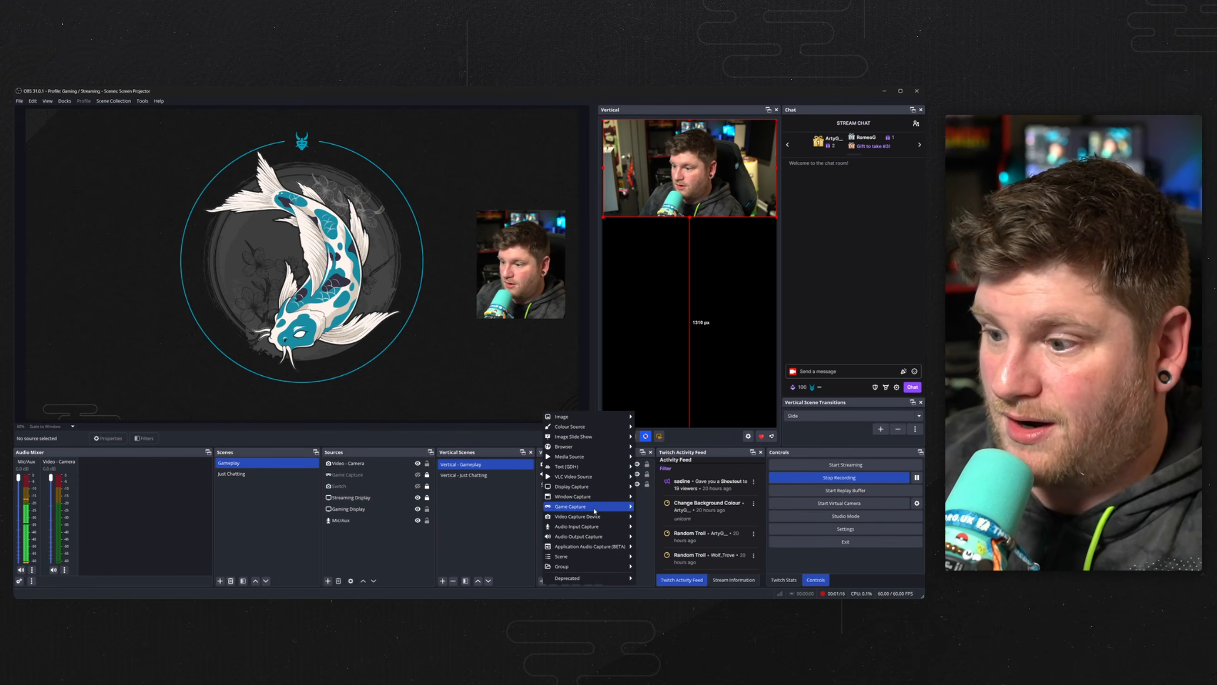
{"action": "left_click", "coordinate": [661, 500]}
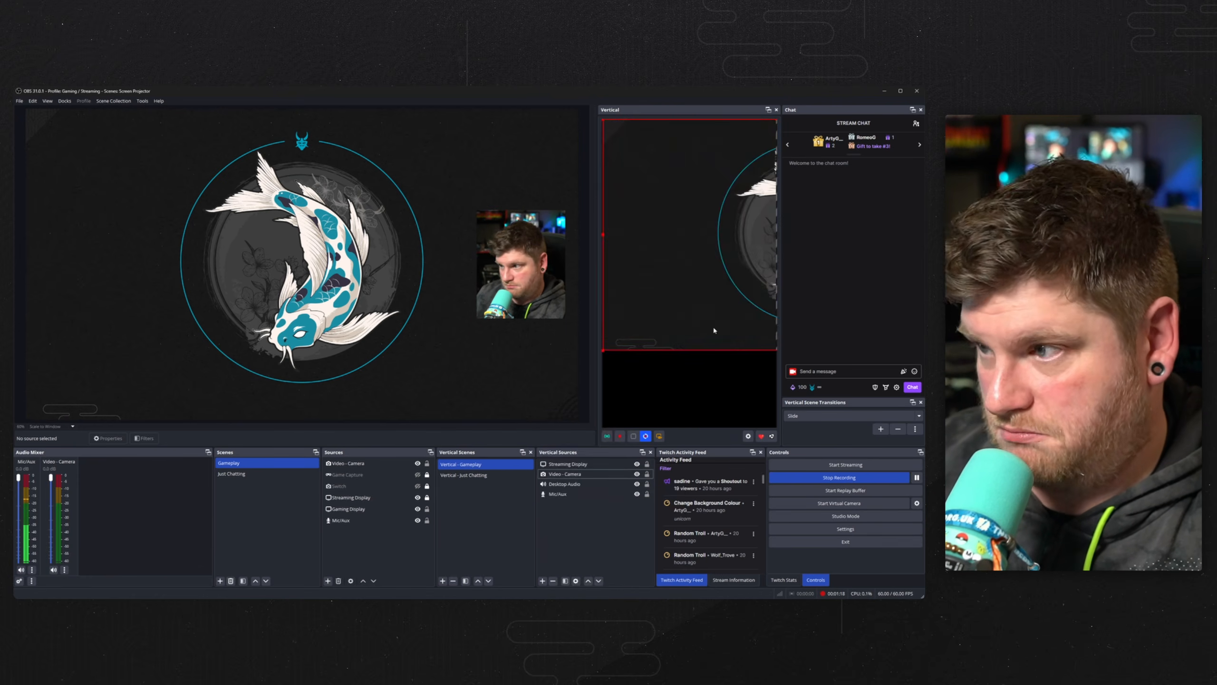
{"action": "left_click_drag", "start_coordinate": [714, 331], "coordinate": [641, 411]}
{"action": "left_click_drag", "start_coordinate": [739, 226], "coordinate": [715, 253]}
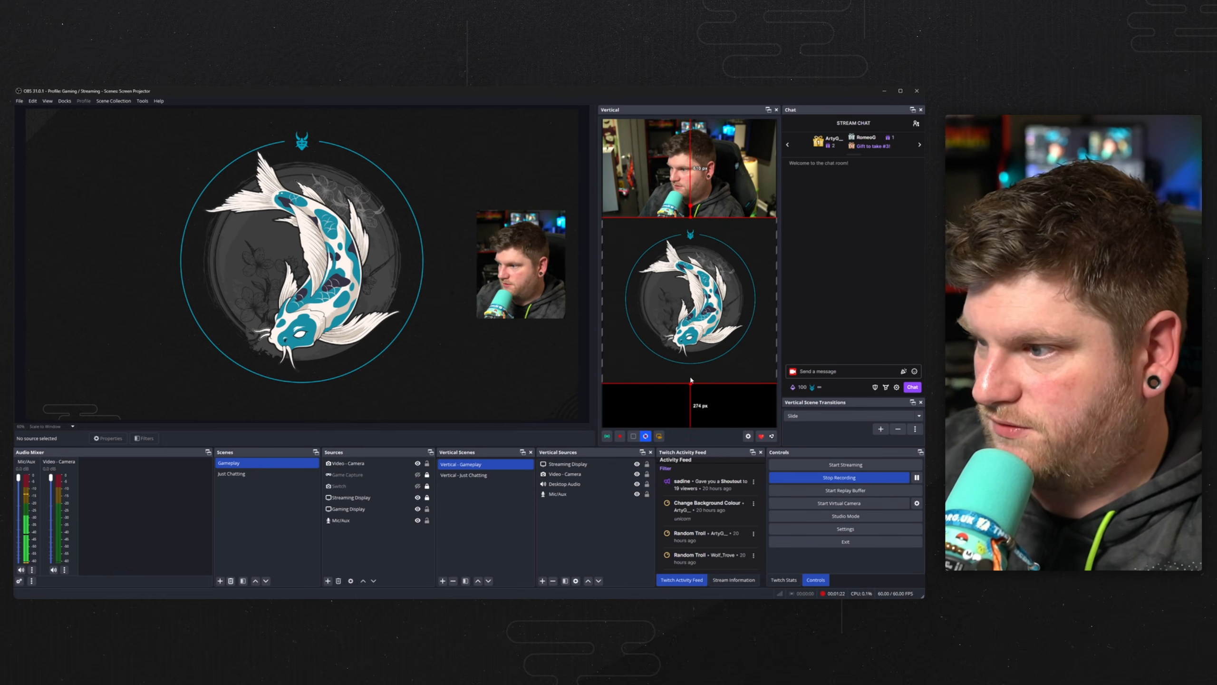
{"action": "left_click_drag", "start_coordinate": [690, 381], "coordinate": [697, 425]}
Centre the Streaming Display source horizontally on the vertical canvas.
{"action": "right_click", "coordinate": [697, 402]}
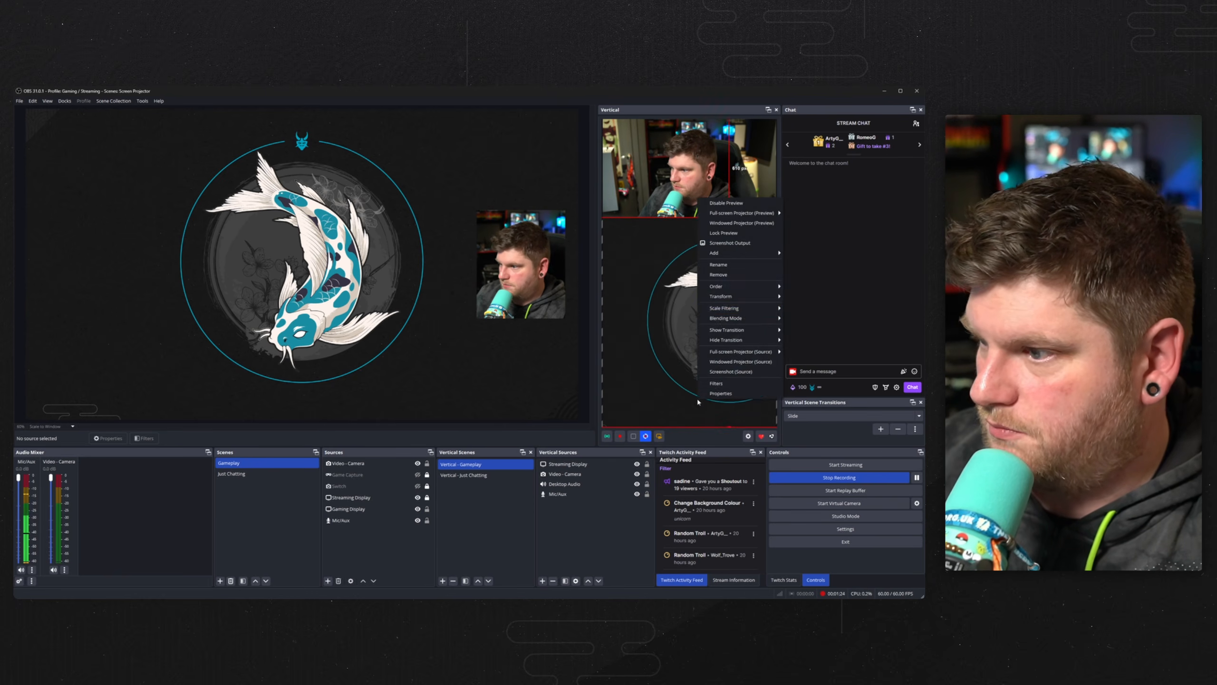
{"action": "mouse_move", "coordinate": [747, 296]}
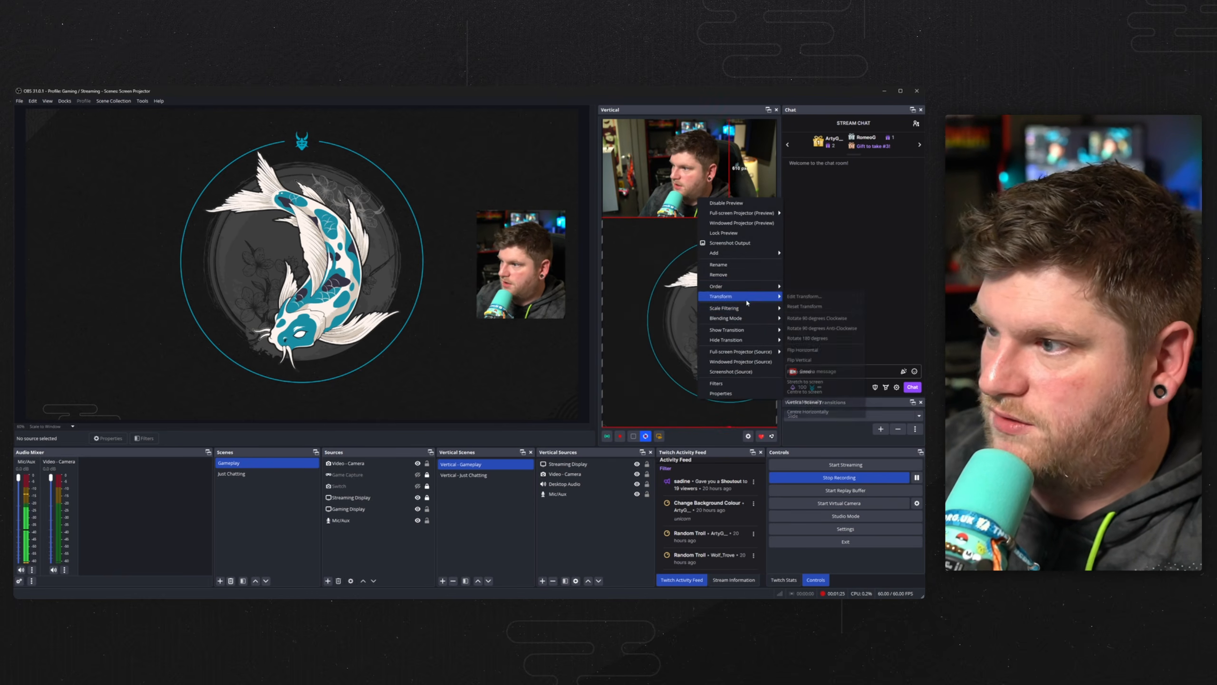
{"action": "left_click", "coordinate": [813, 413]}
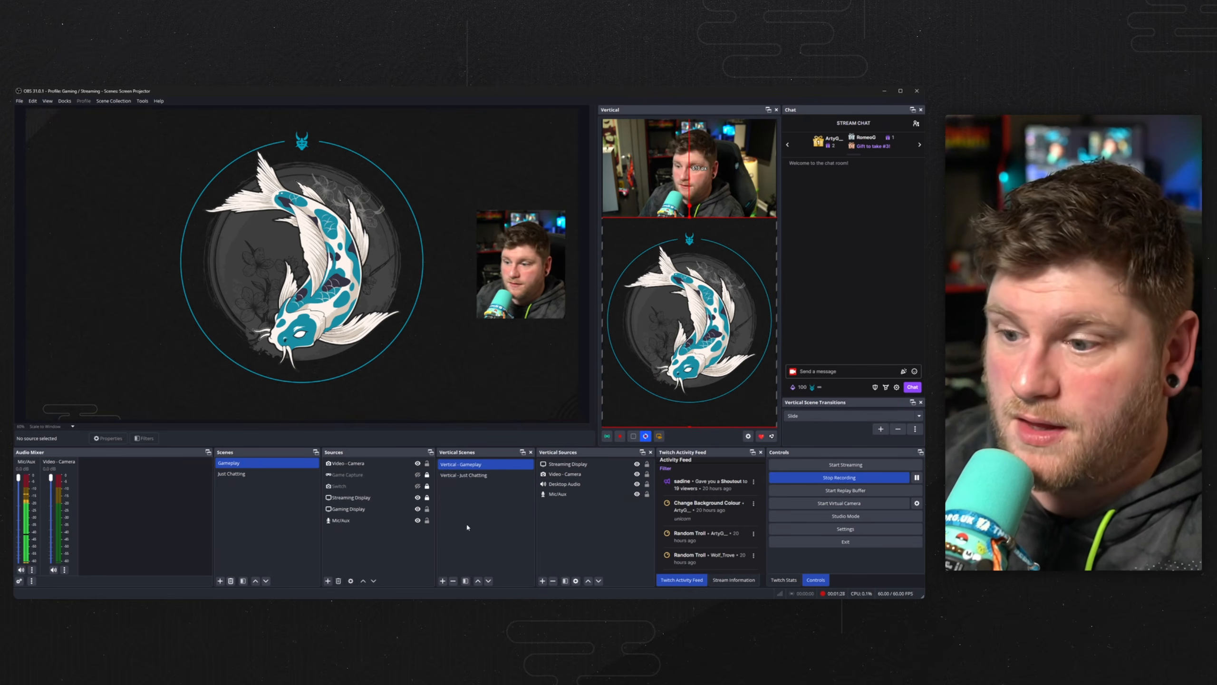
Switch to the Vertical - Just Chatting scene and add the existing Mic/Aux and Desktop Audio sources.
{"action": "left_click", "coordinate": [489, 475]}
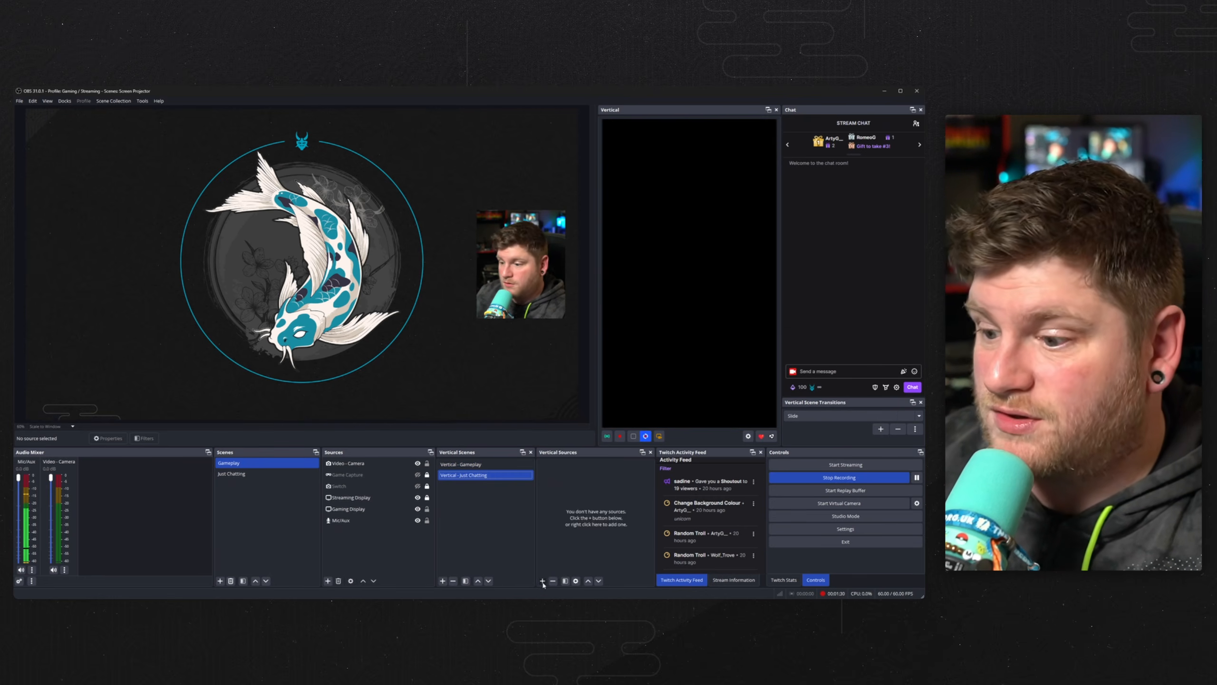
{"action": "left_click", "coordinate": [542, 580]}
{"action": "mouse_move", "coordinate": [605, 530]}
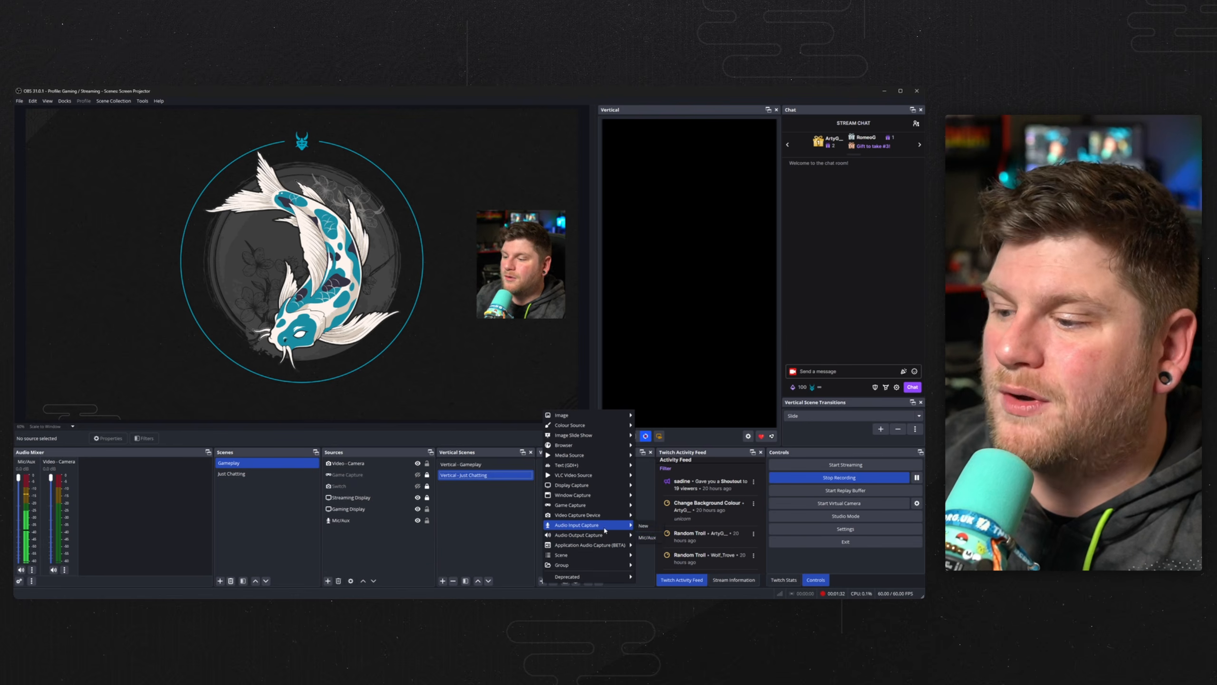
{"action": "left_click", "coordinate": [651, 538]}
{"action": "left_click", "coordinate": [544, 581]}
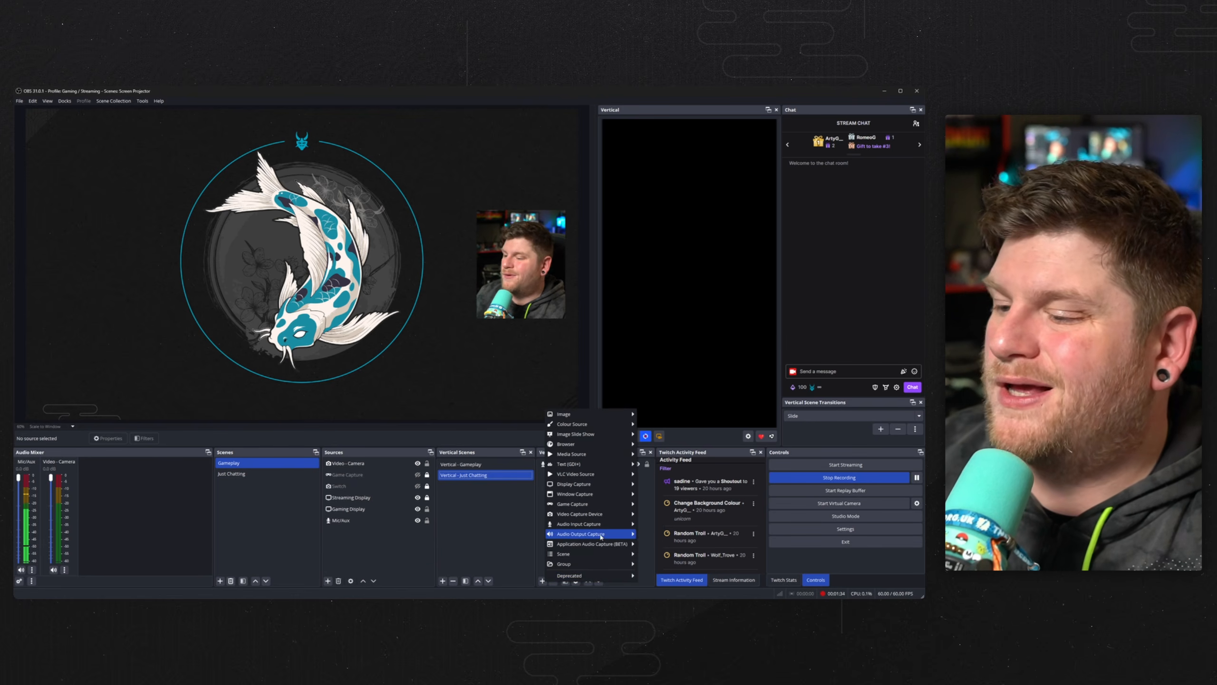
{"action": "left_click", "coordinate": [648, 549]}
Add the existing Video - Camera source and enlarge it to fill the vertical canvas.
{"action": "left_click", "coordinate": [542, 580]}
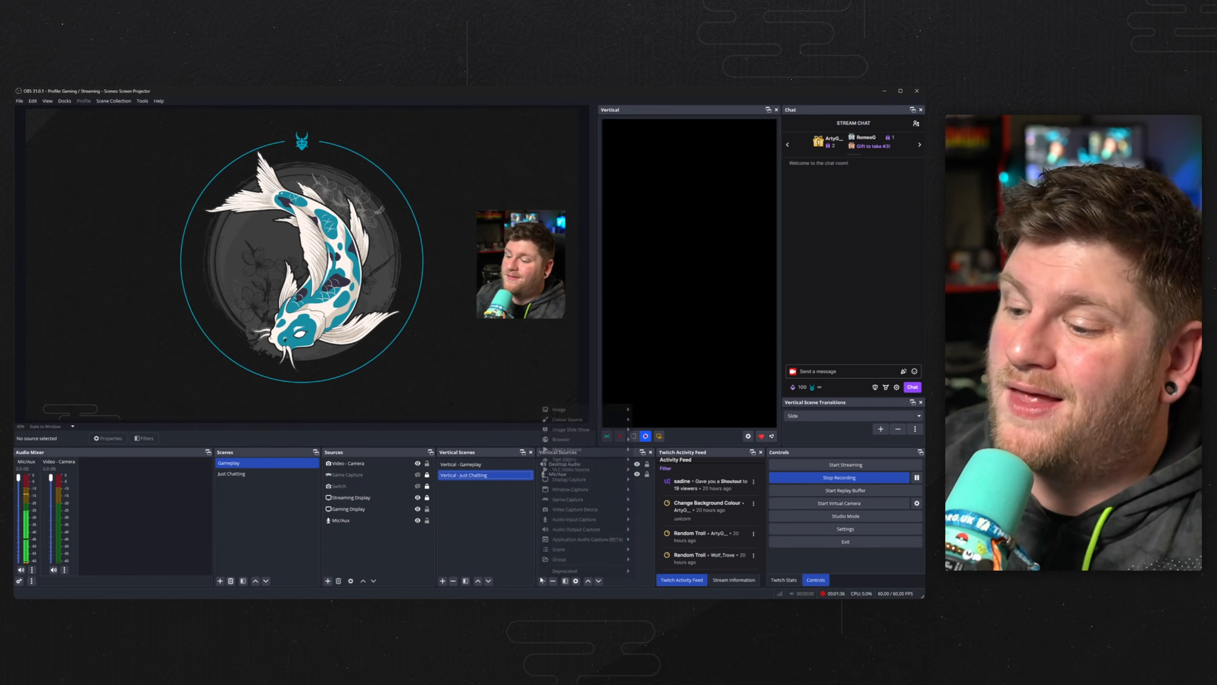
{"action": "mouse_move", "coordinate": [628, 510]}
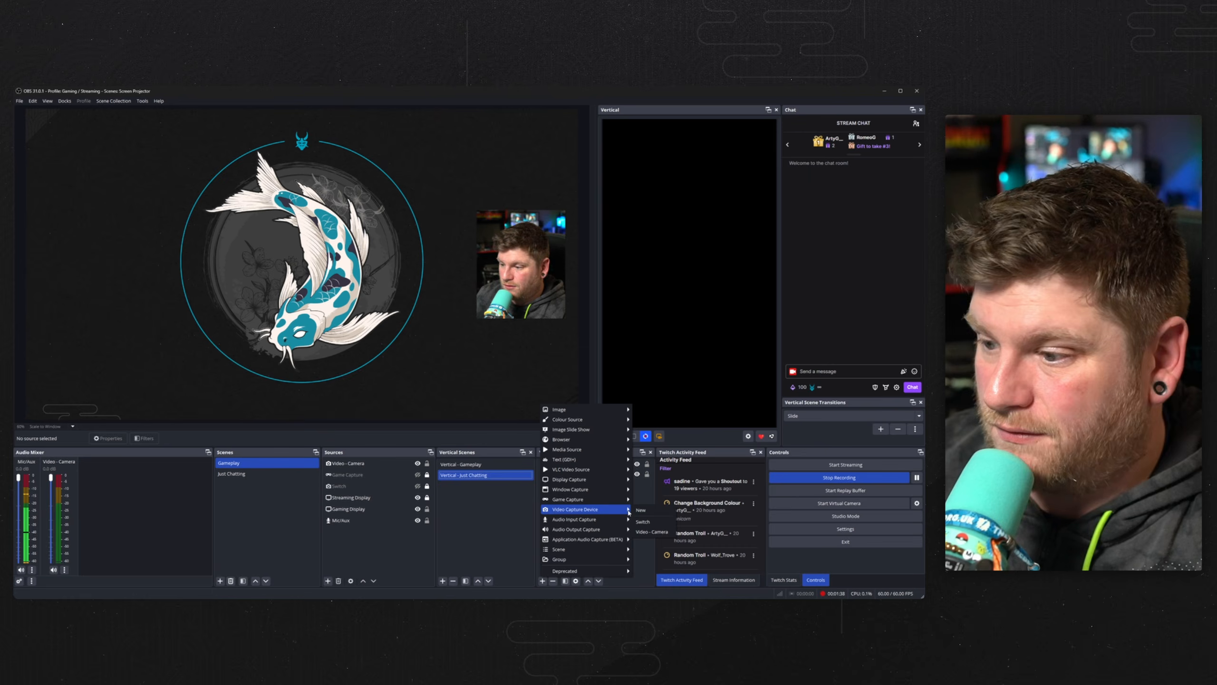
{"action": "left_click", "coordinate": [652, 531]}
{"action": "left_click_drag", "start_coordinate": [656, 302], "coordinate": [706, 427]}
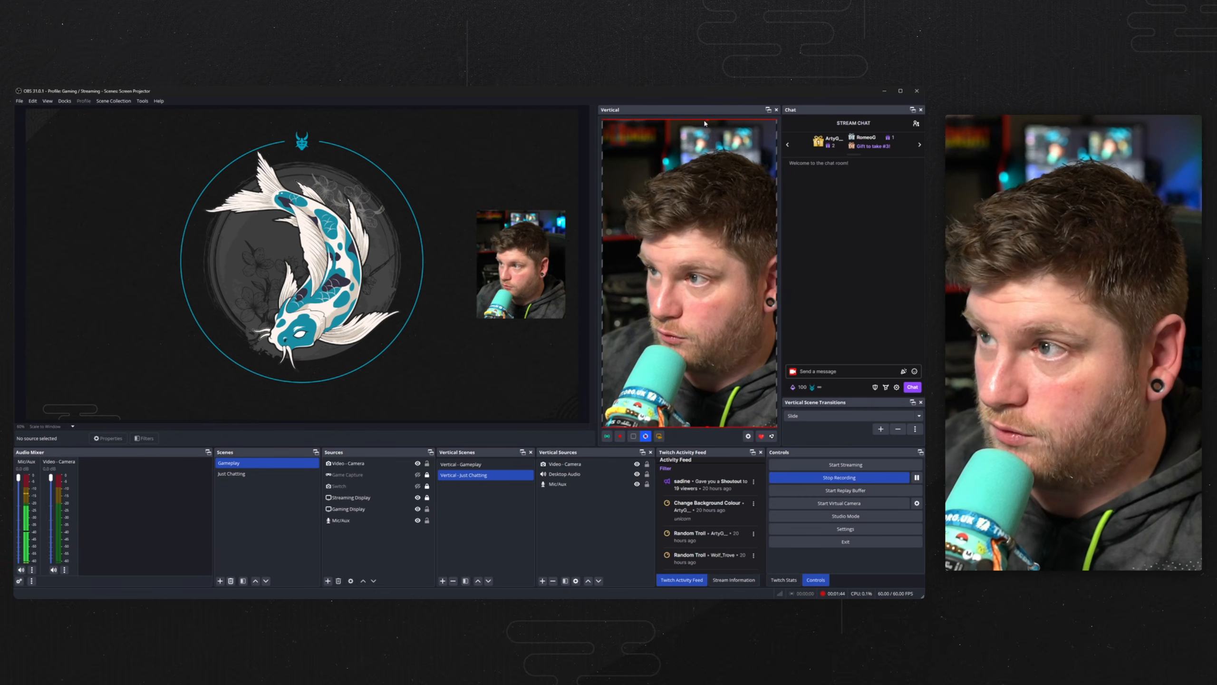
{"action": "left_click_drag", "start_coordinate": [714, 182], "coordinate": [683, 190]}
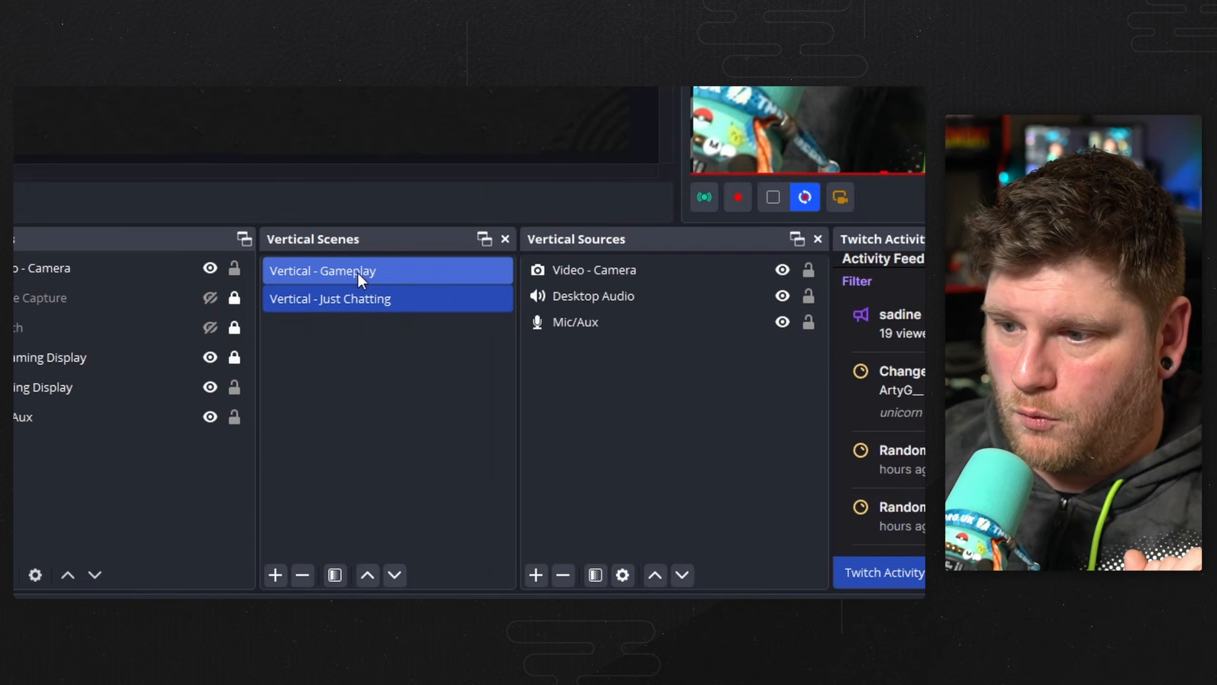
Link the Vertical - Gameplay scene to the Gameplay scene.
{"action": "right_click", "coordinate": [474, 464]}
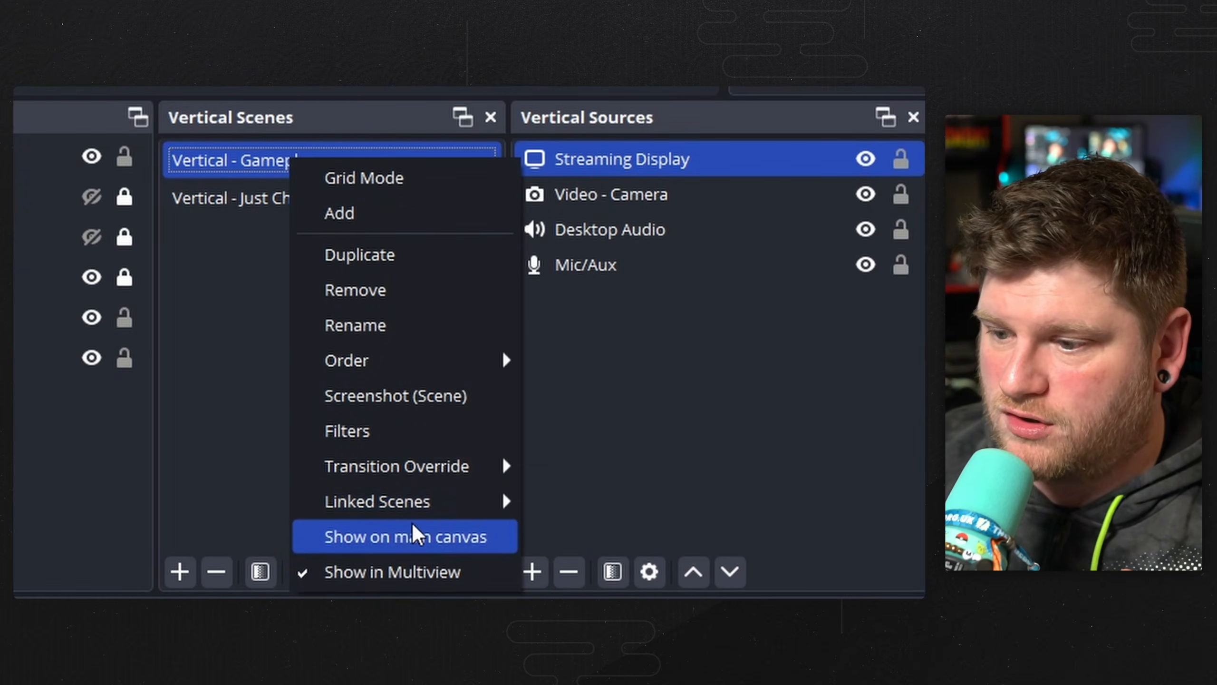
{"action": "mouse_move", "coordinate": [400, 518]}
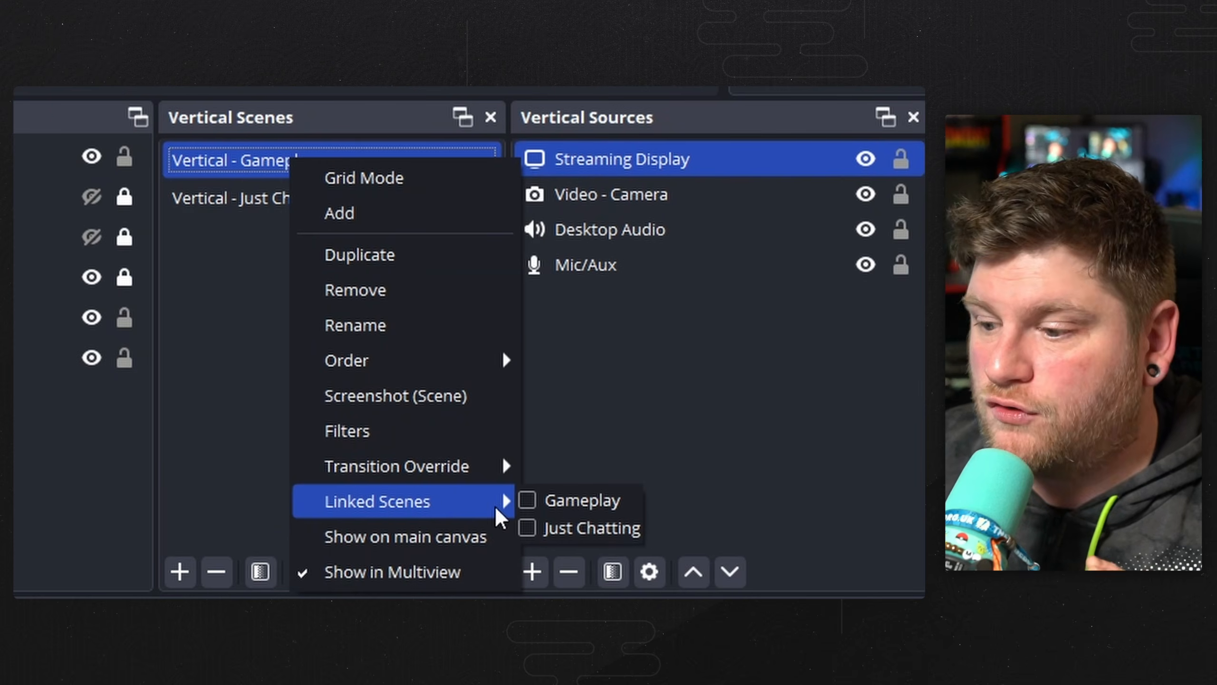
{"action": "left_click", "coordinate": [550, 509]}
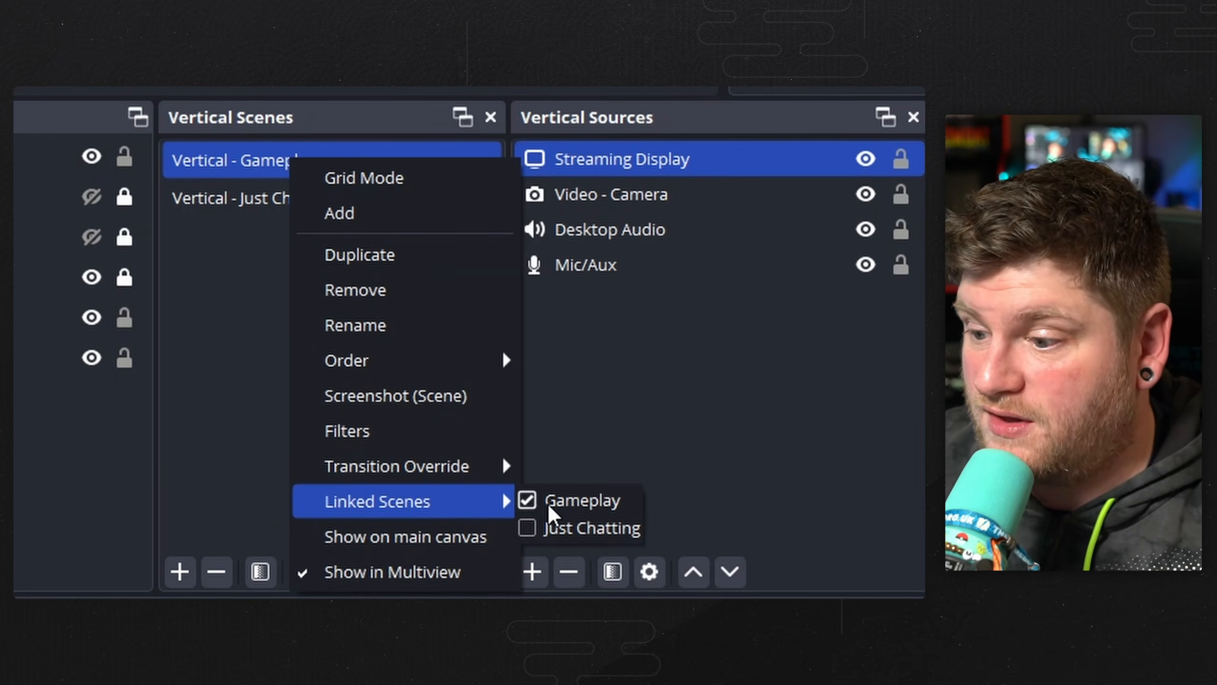
Link the Vertical - Just Chatting scene to the Just Chatting scene.
{"action": "right_click", "coordinate": [241, 198]}
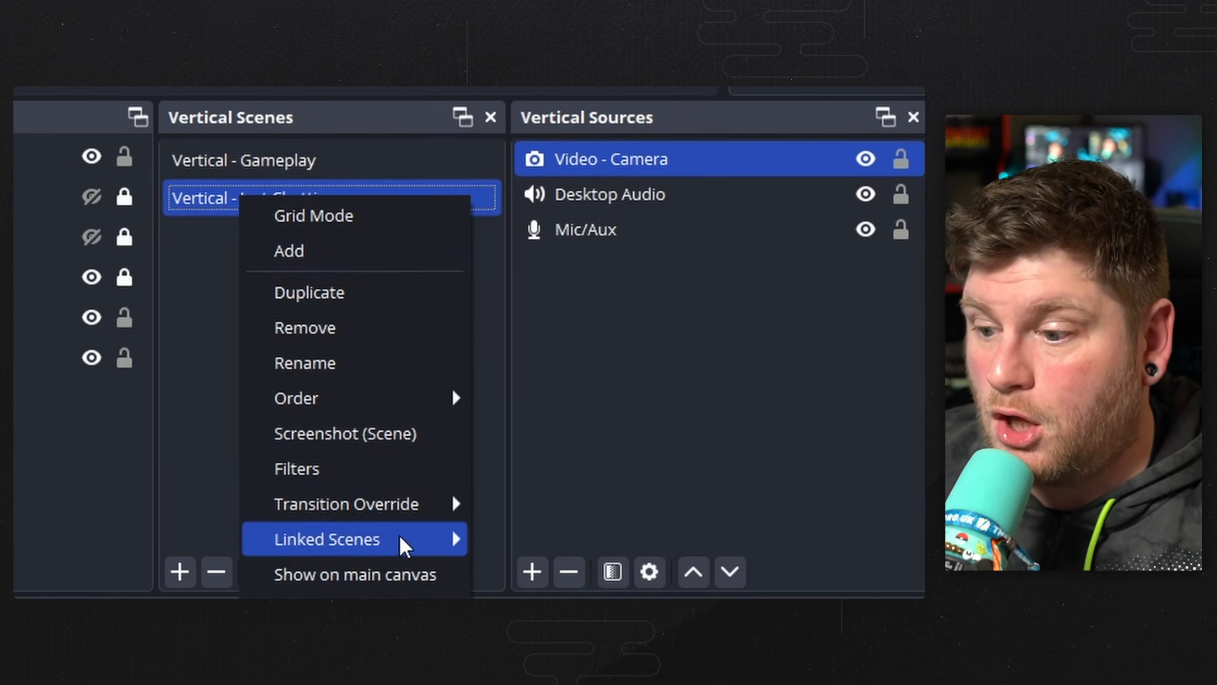
{"action": "mouse_move", "coordinate": [421, 543]}
{"action": "left_click", "coordinate": [516, 568]}
{"action": "left_click", "coordinate": [573, 466]}
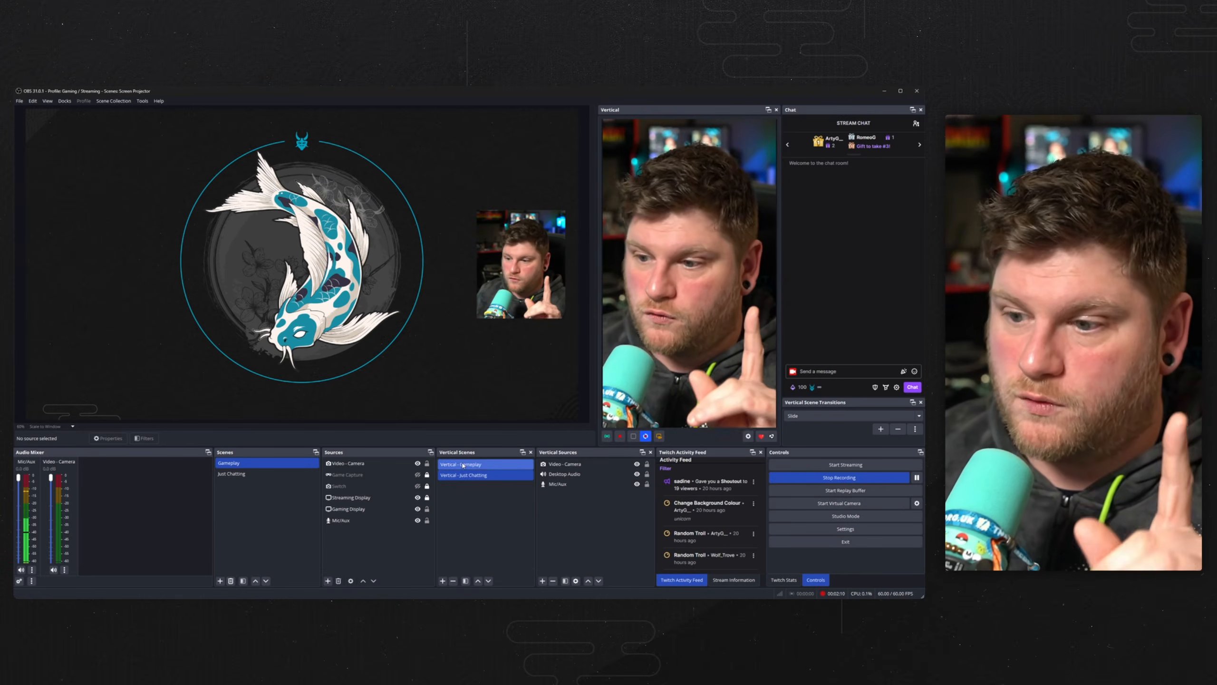
Switch back and forth between the two vertical scenes to compare them.
{"action": "left_click", "coordinate": [462, 467]}
{"action": "left_click", "coordinate": [464, 477]}
{"action": "left_click", "coordinate": [464, 468]}
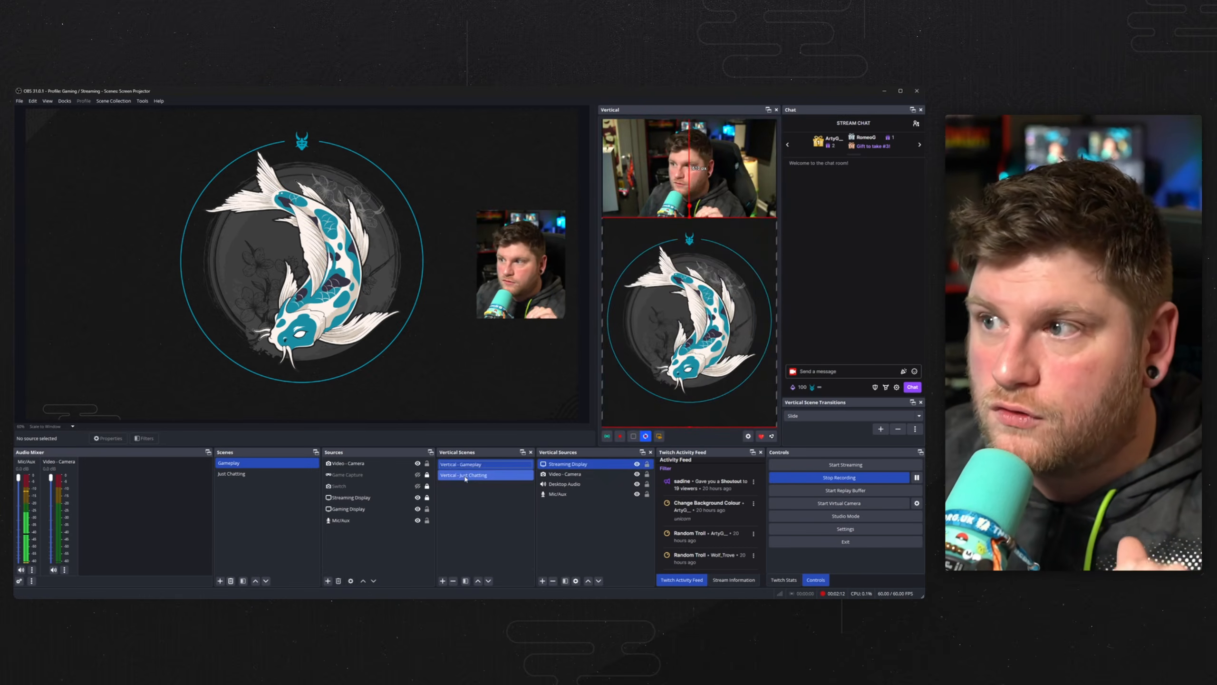
{"action": "left_click", "coordinate": [464, 478]}
{"action": "left_click", "coordinate": [468, 469]}
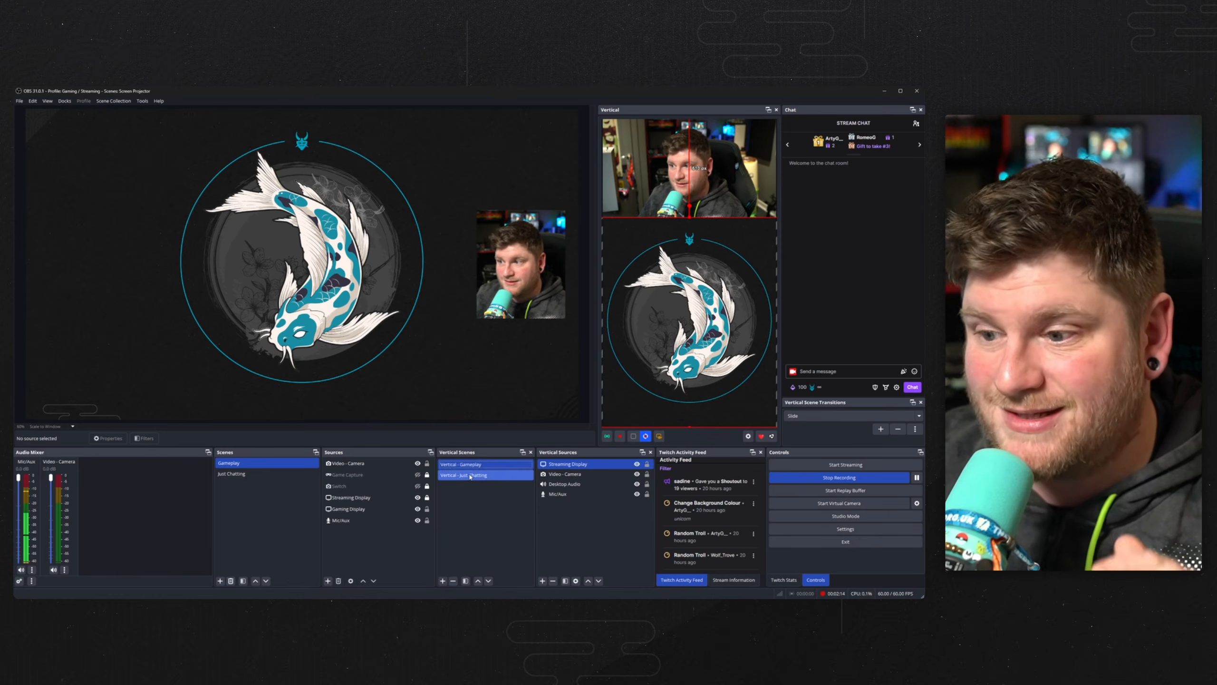
{"action": "left_click", "coordinate": [469, 476]}
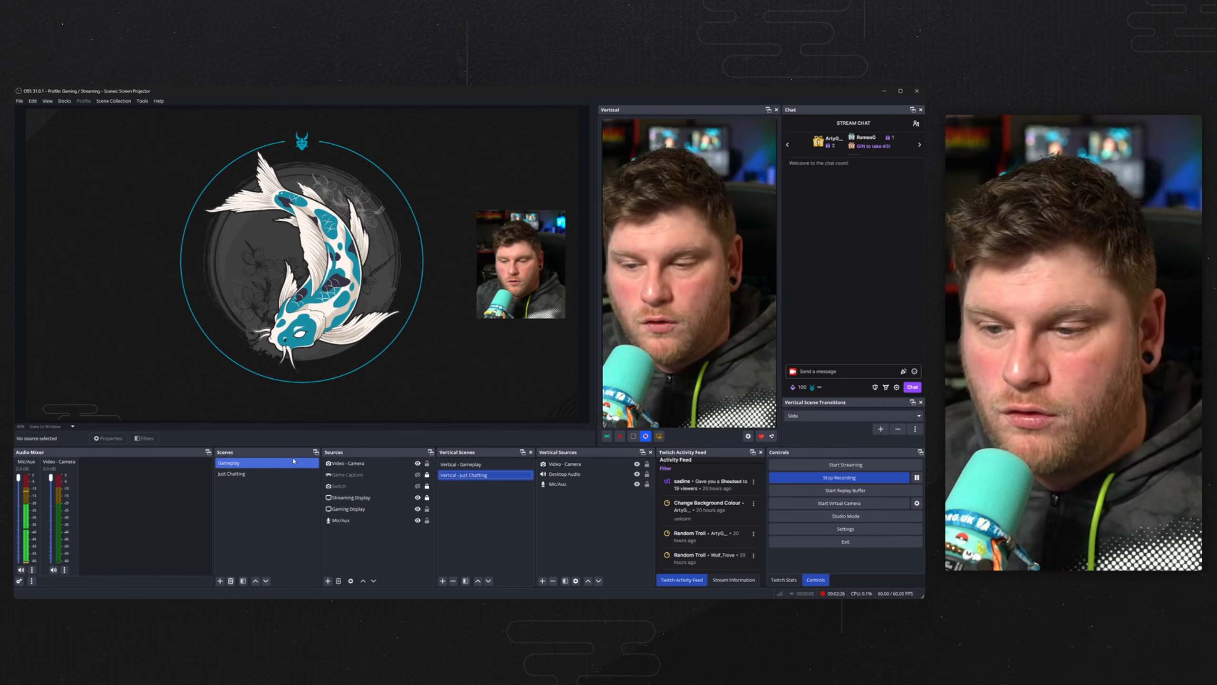
Switch between the Gameplay and Just Chatting scenes to test the linked vertical scenes.
{"action": "left_click", "coordinate": [246, 473]}
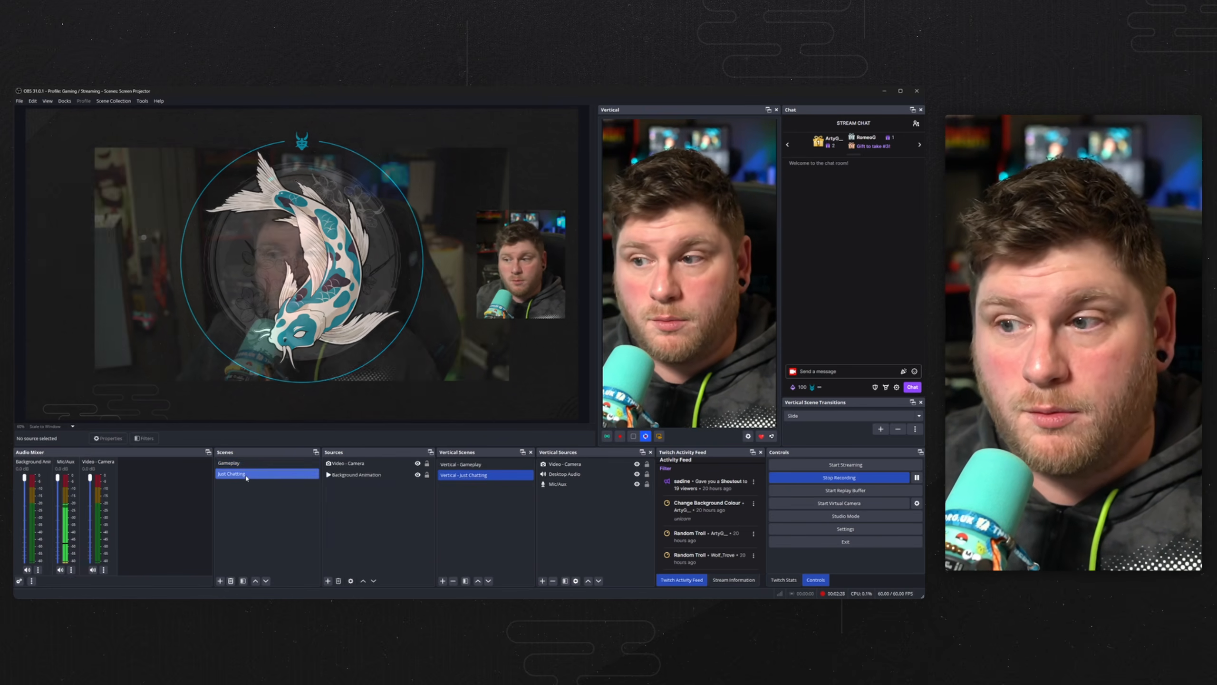
{"action": "left_click", "coordinate": [244, 463]}
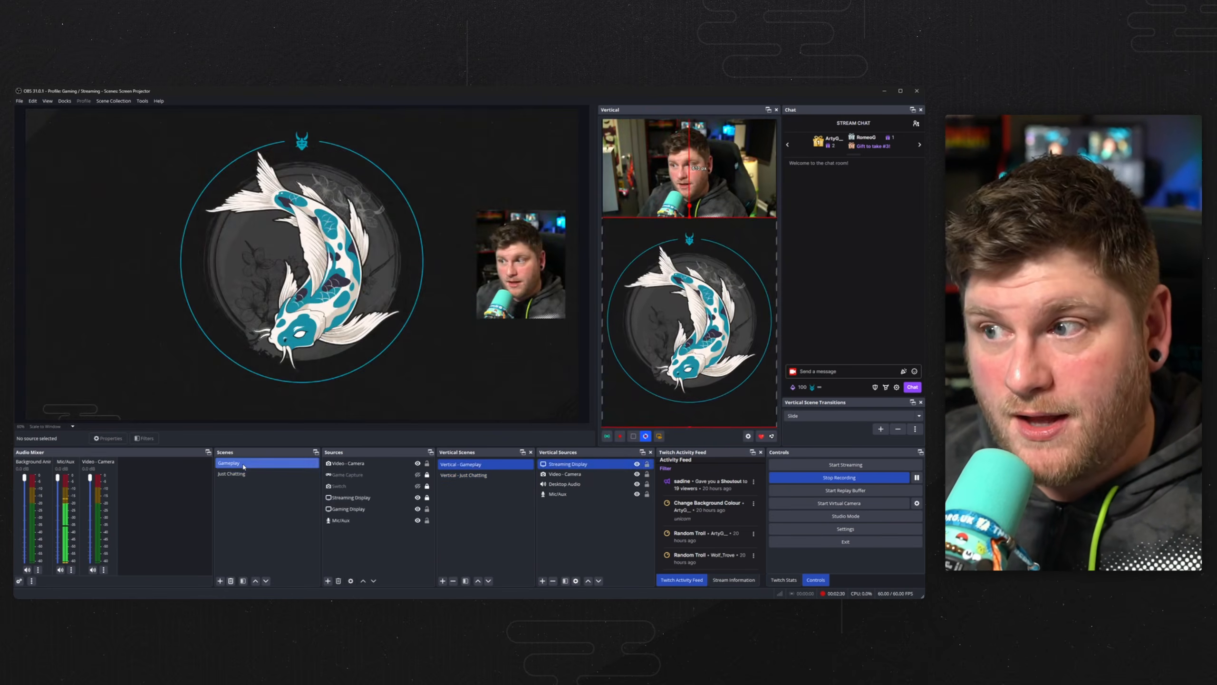
{"action": "left_click", "coordinate": [245, 474]}
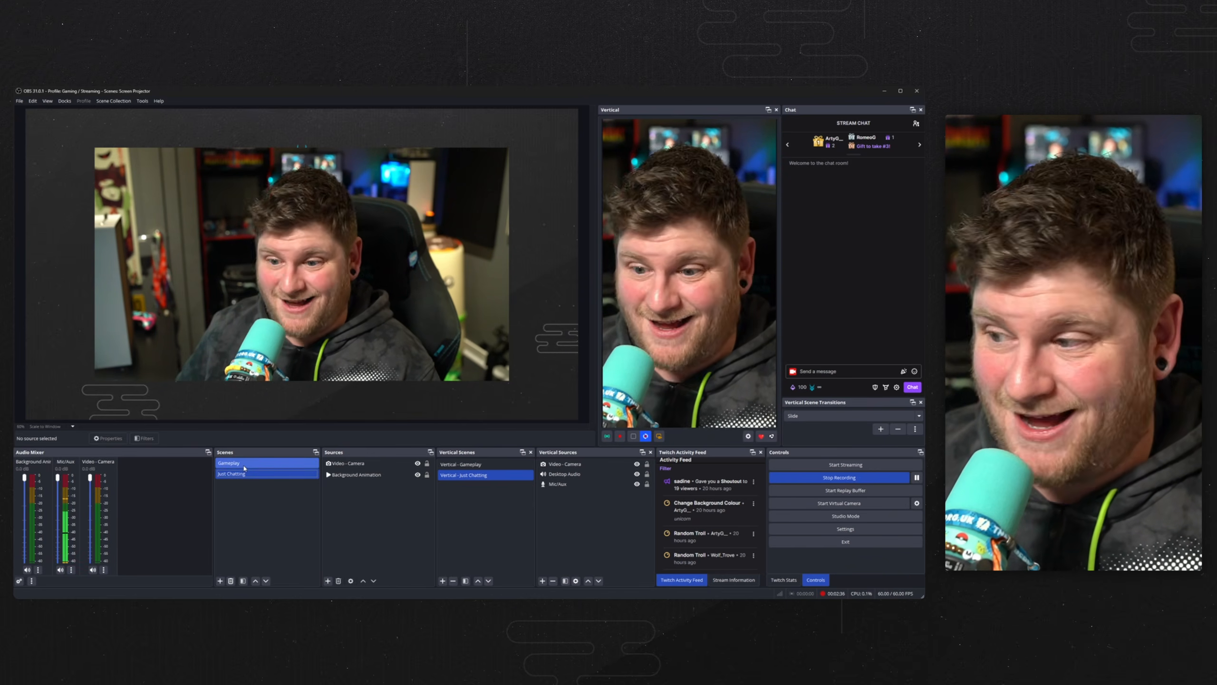
{"action": "left_click", "coordinate": [244, 463]}
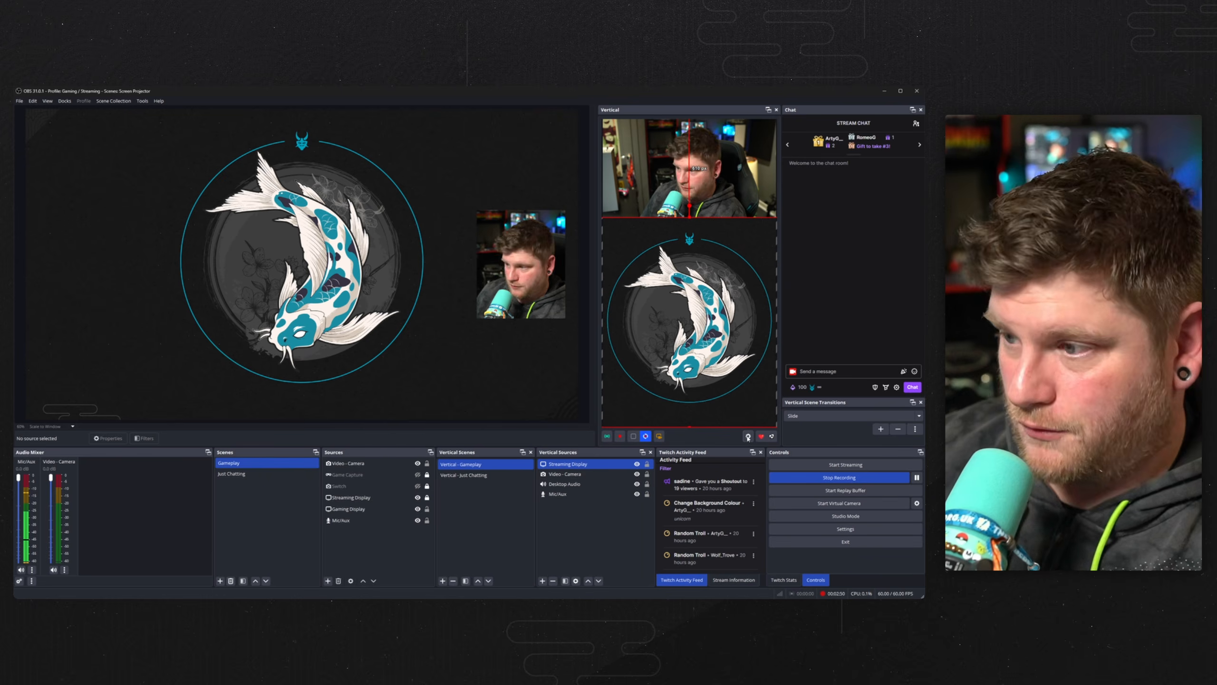
Change the vertical canvas resolution to 1920x1080 in the vertical settings.
{"action": "left_click", "coordinate": [748, 437]}
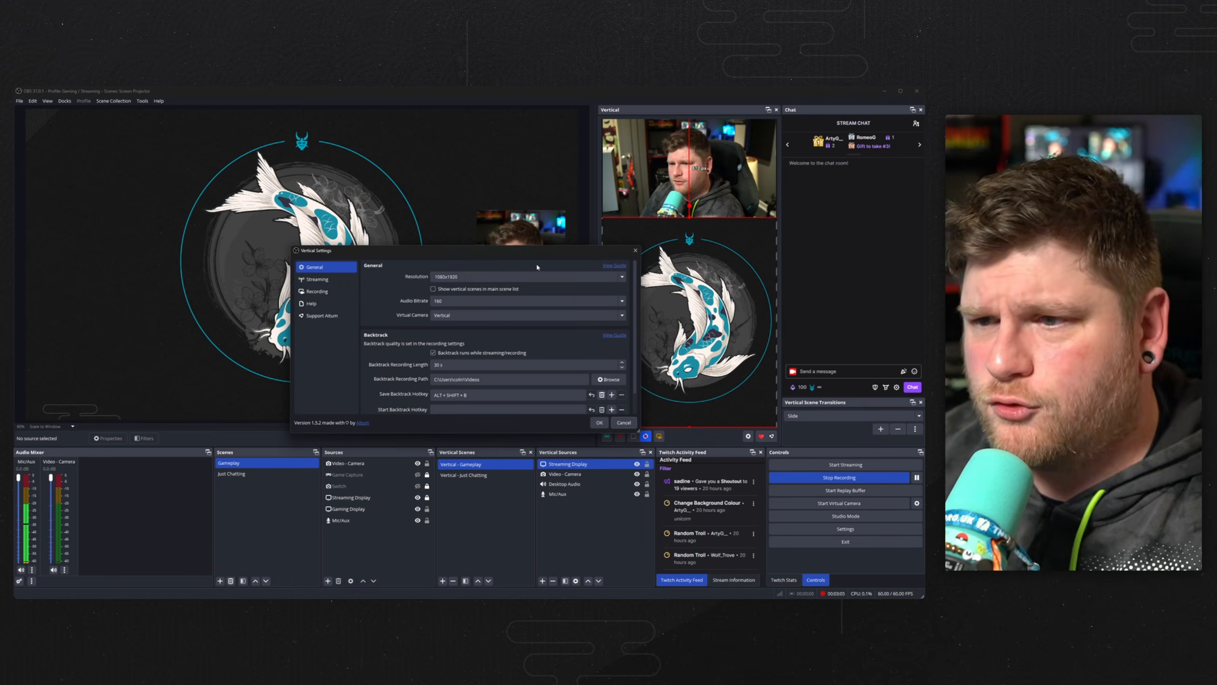
{"action": "left_click", "coordinate": [622, 276]}
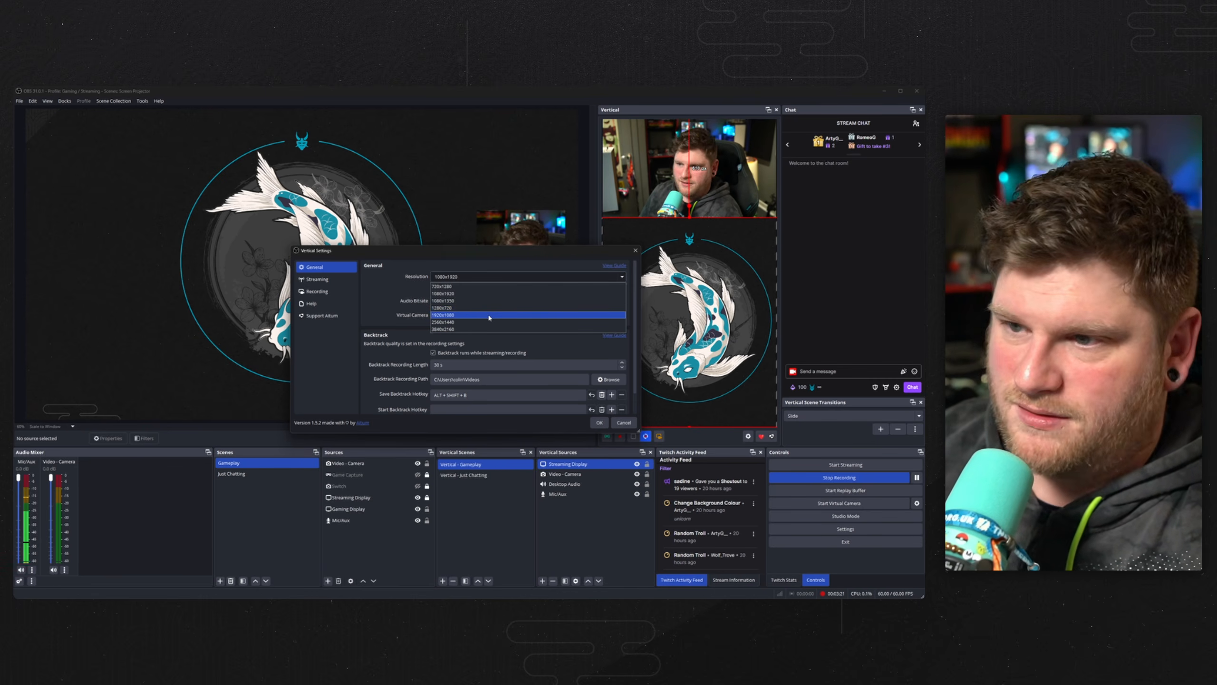
{"action": "left_click", "coordinate": [489, 316]}
{"action": "left_click", "coordinate": [599, 421]}
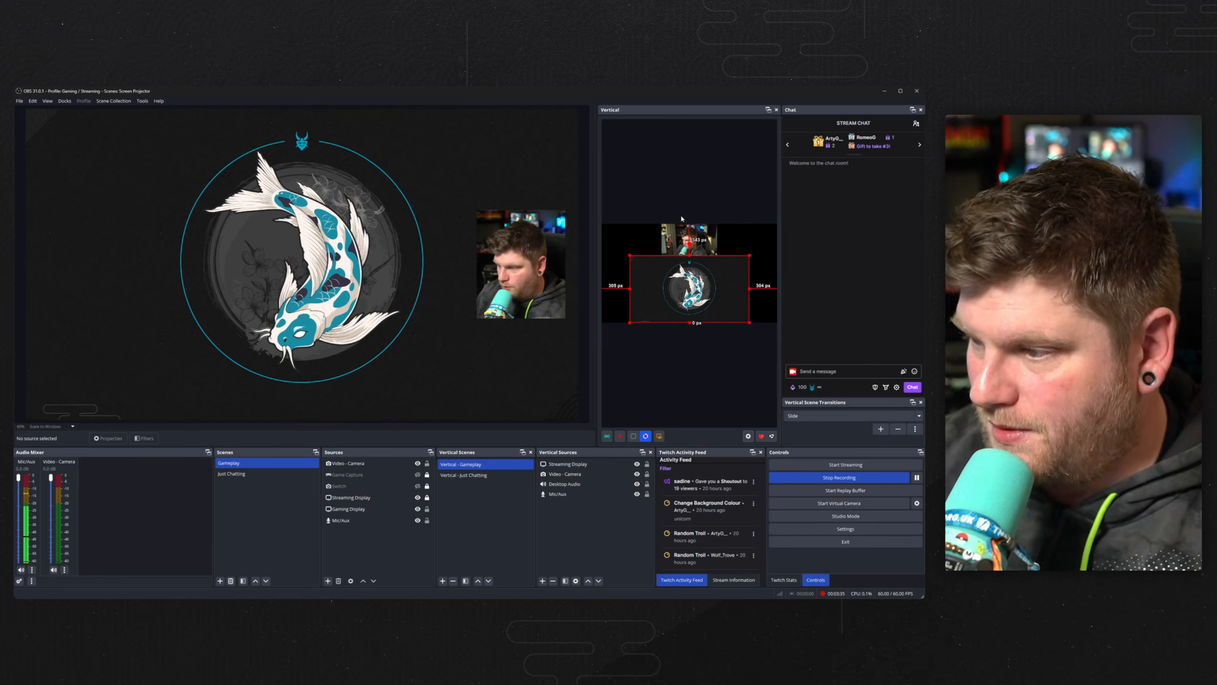
Set the vertical canvas resolution back to 1080x1920.
{"action": "left_click", "coordinate": [747, 436]}
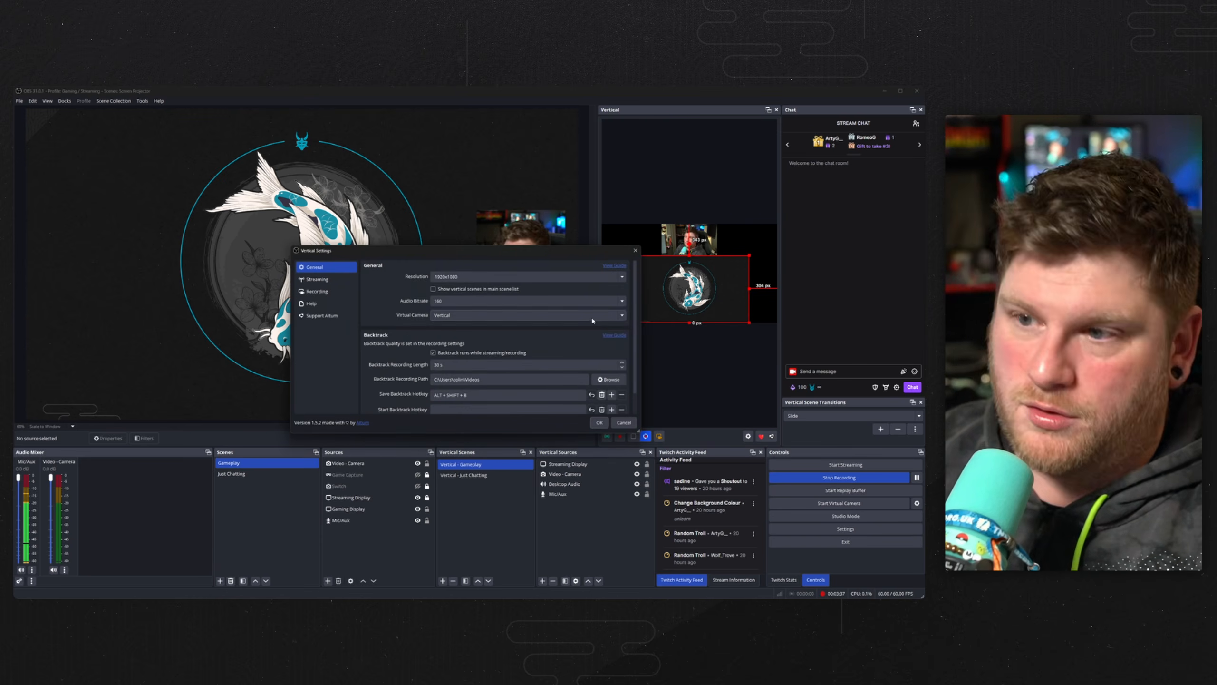
{"action": "left_click", "coordinate": [604, 277]}
{"action": "left_click", "coordinate": [623, 277]}
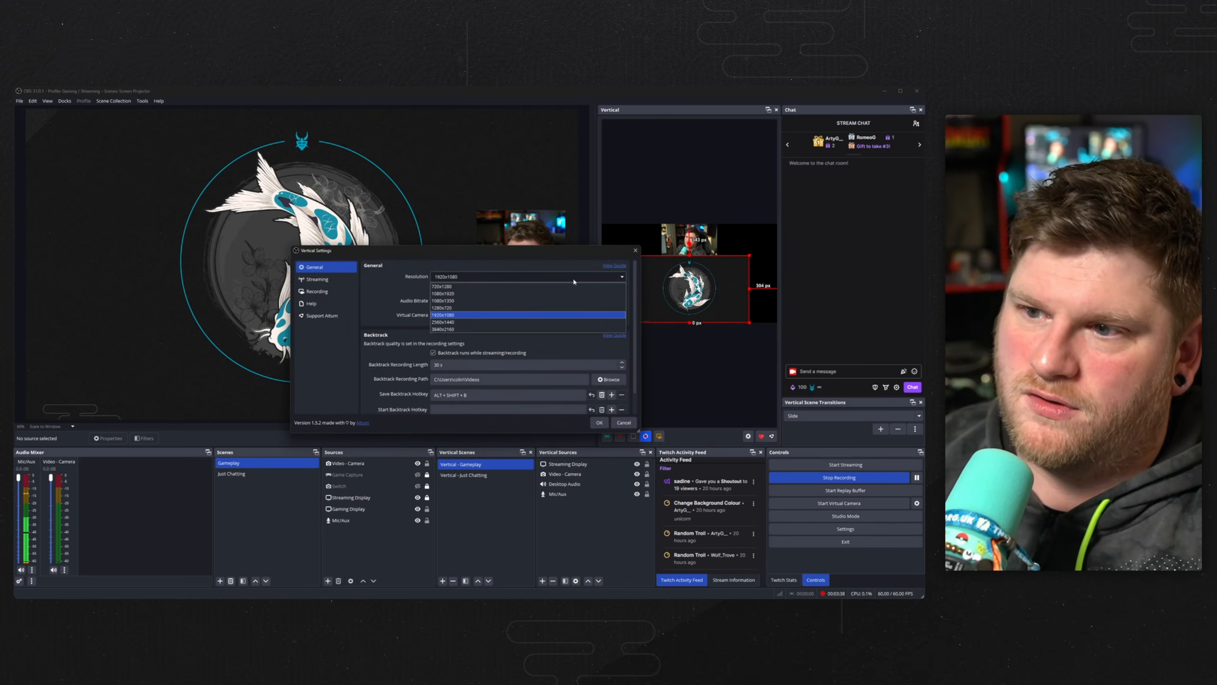
{"action": "left_click", "coordinate": [512, 294]}
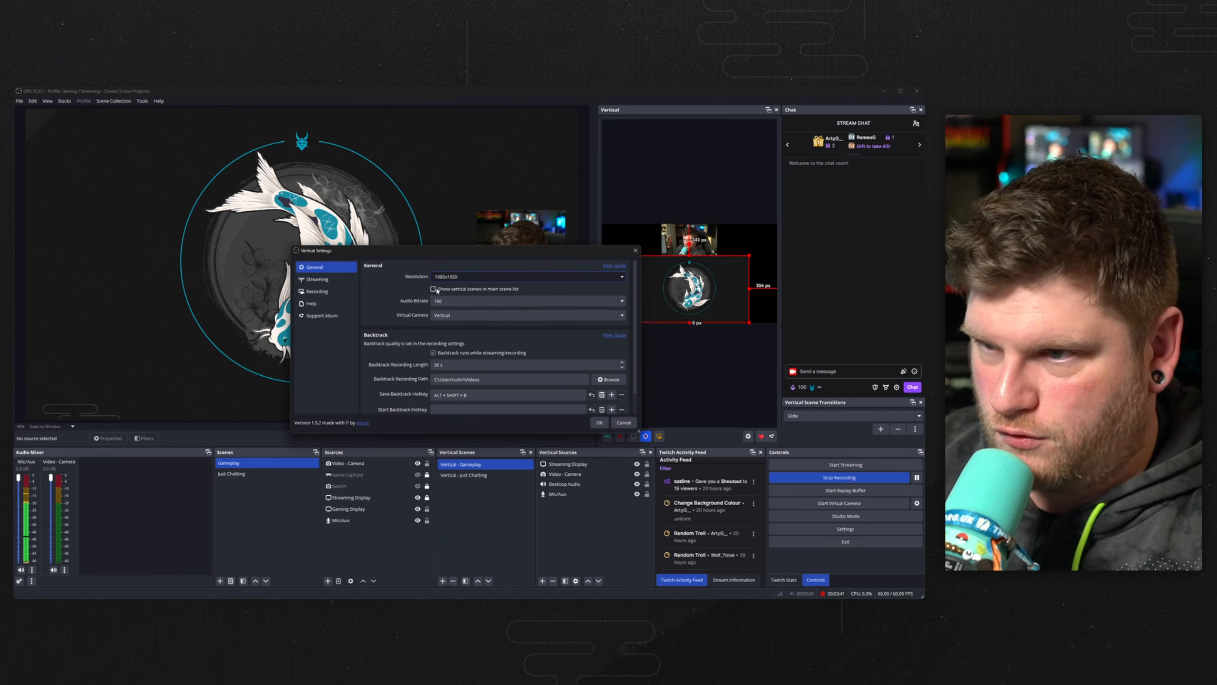
{"action": "left_click", "coordinate": [616, 417]}
Enable showing vertical scenes in the main scene list.
{"action": "left_click", "coordinate": [748, 436]}
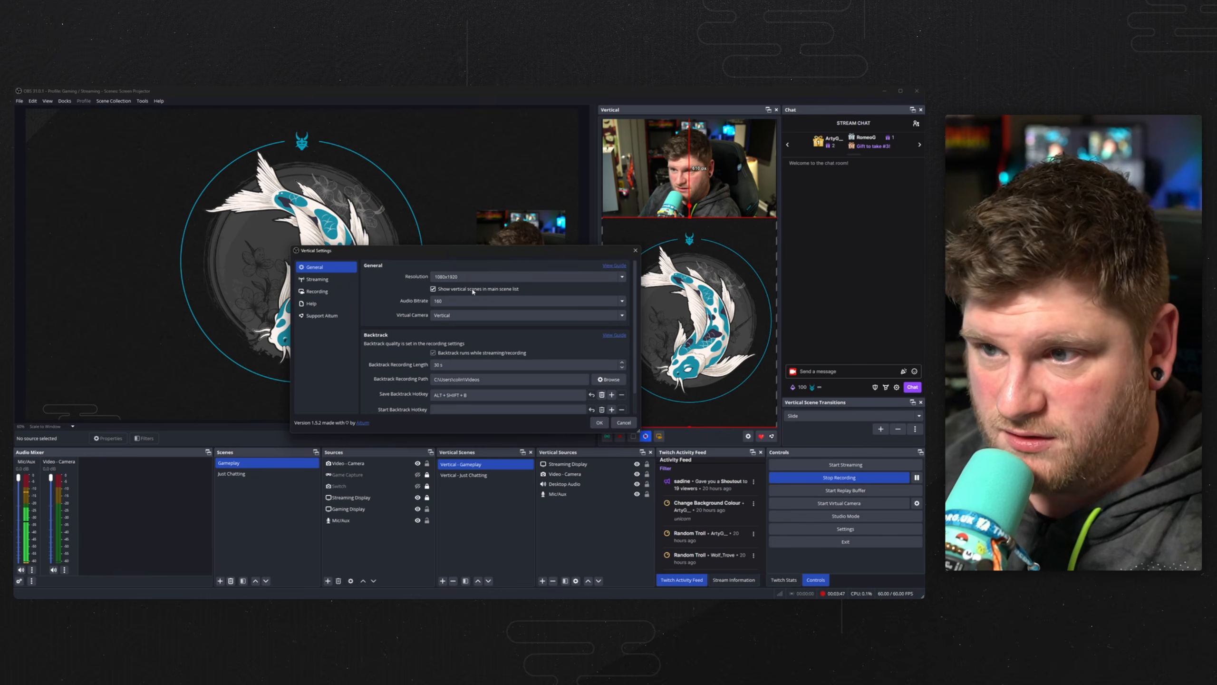
{"action": "left_click", "coordinate": [599, 422]}
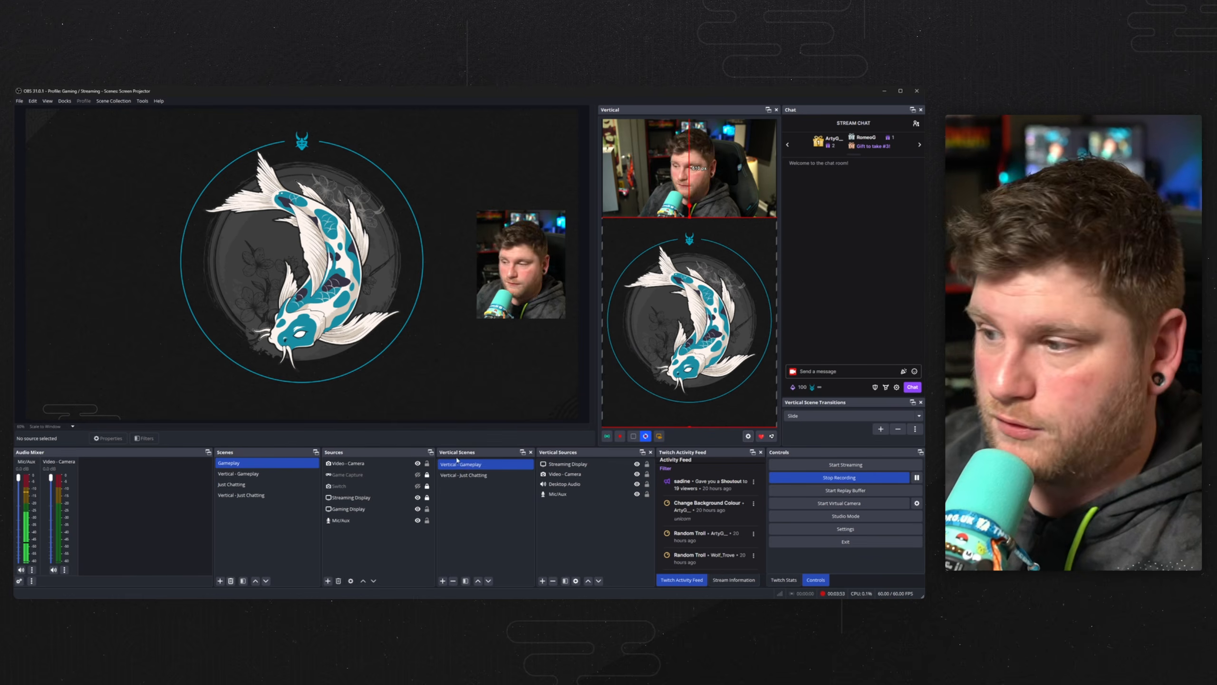
Disable showing vertical scenes in the main scene list again.
{"action": "left_click", "coordinate": [748, 436]}
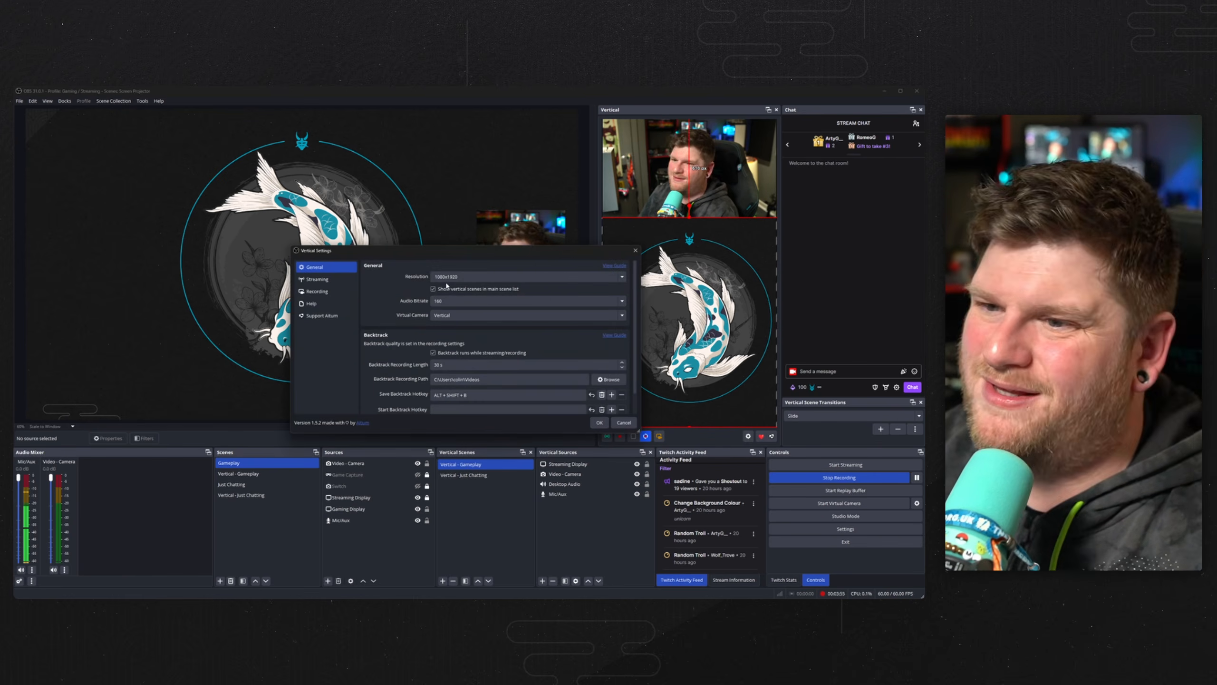
{"action": "left_click", "coordinate": [599, 422]}
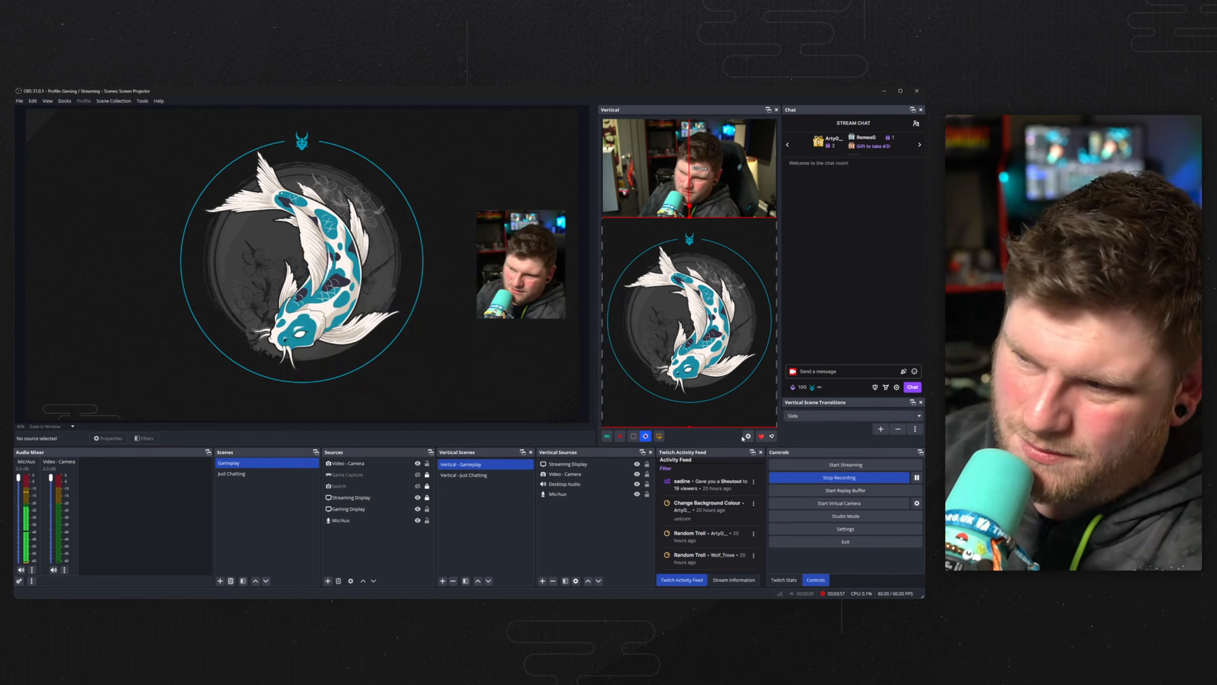
Review the Virtual Camera and Backtrack options in the vertical settings, then close the dialog.
{"action": "left_click", "coordinate": [748, 436]}
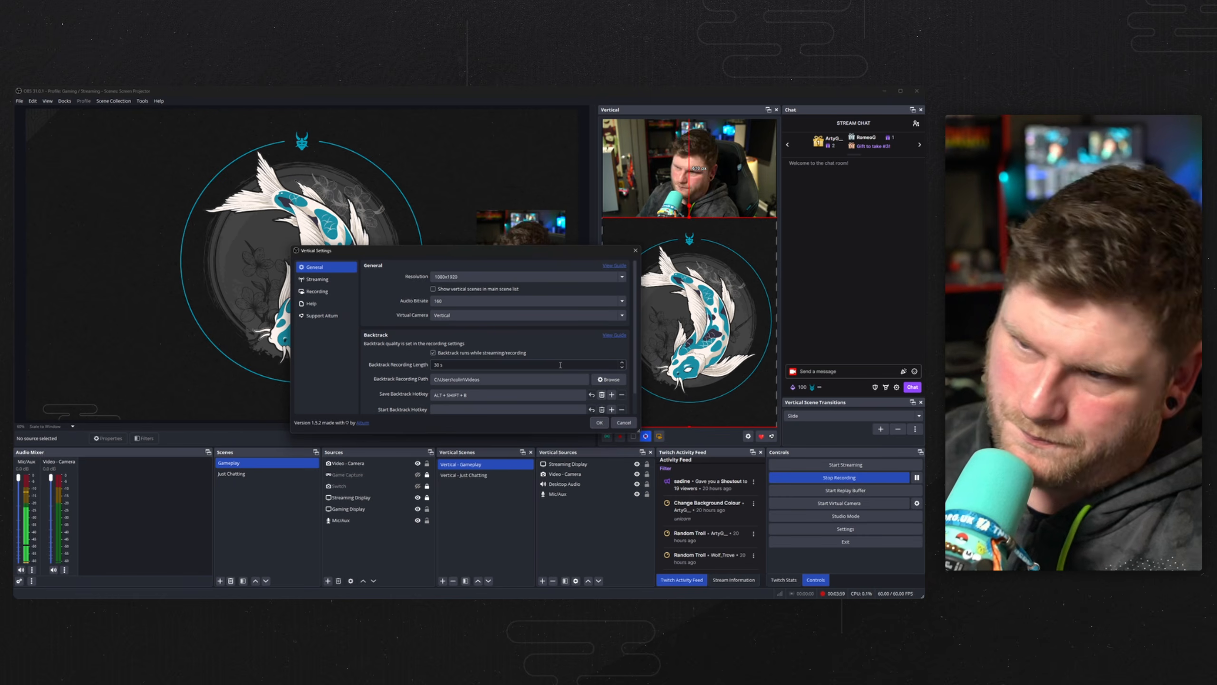
{"action": "left_click", "coordinate": [621, 317]}
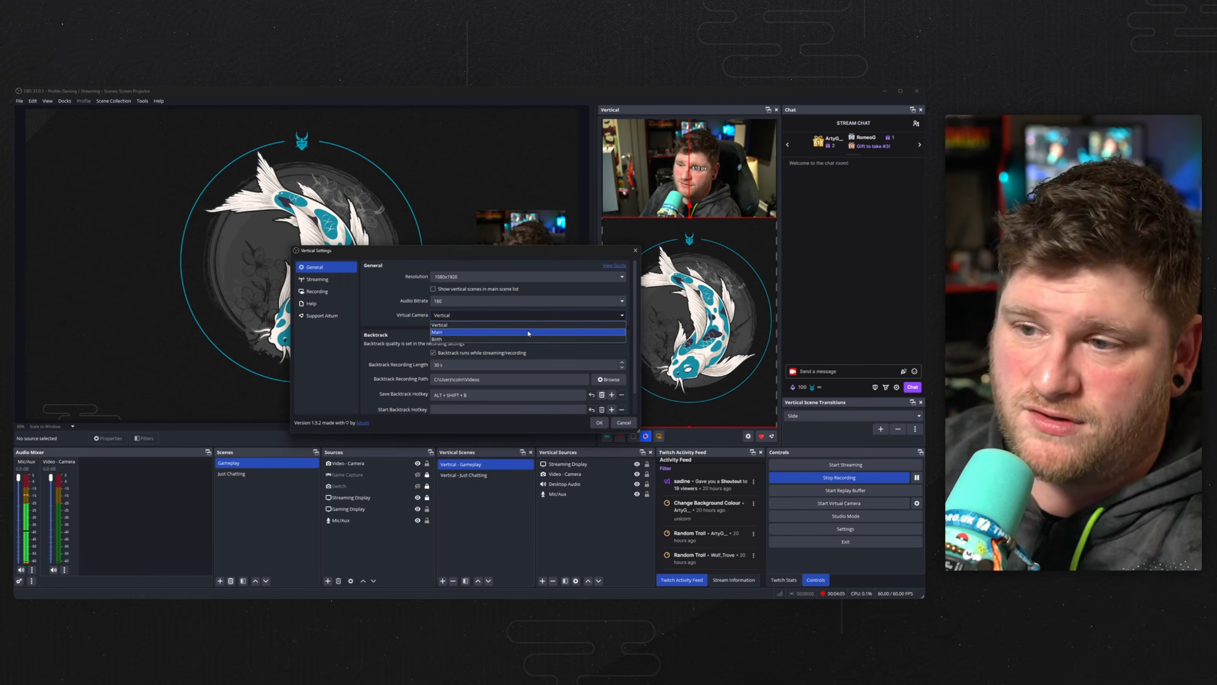
{"action": "left_click", "coordinate": [405, 323]}
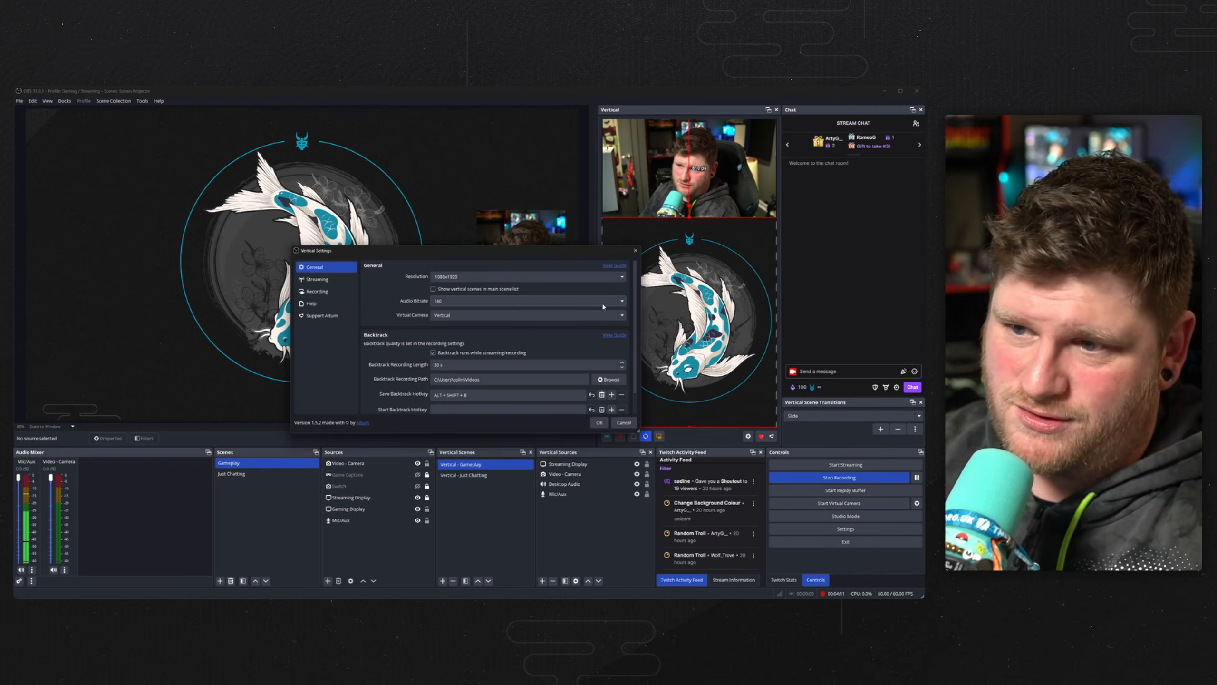
{"action": "scroll", "coordinate": [553, 344], "scroll_direction": "down", "scroll_amount": 2}
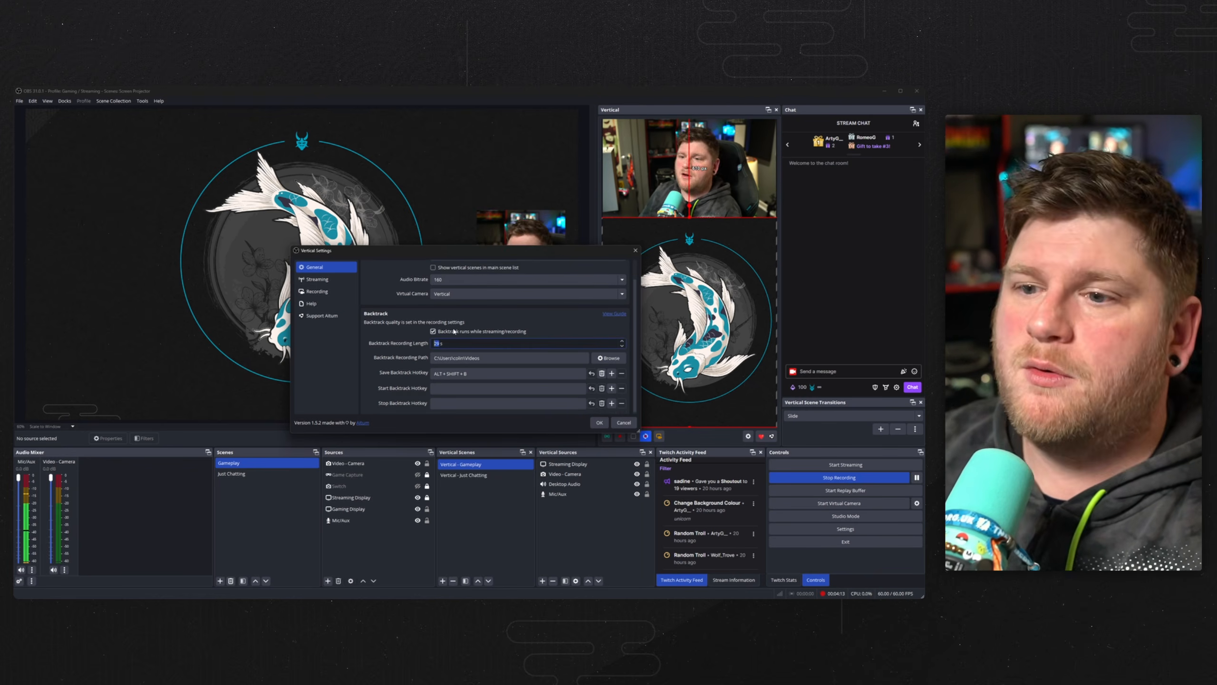
{"action": "left_click", "coordinate": [503, 324]}
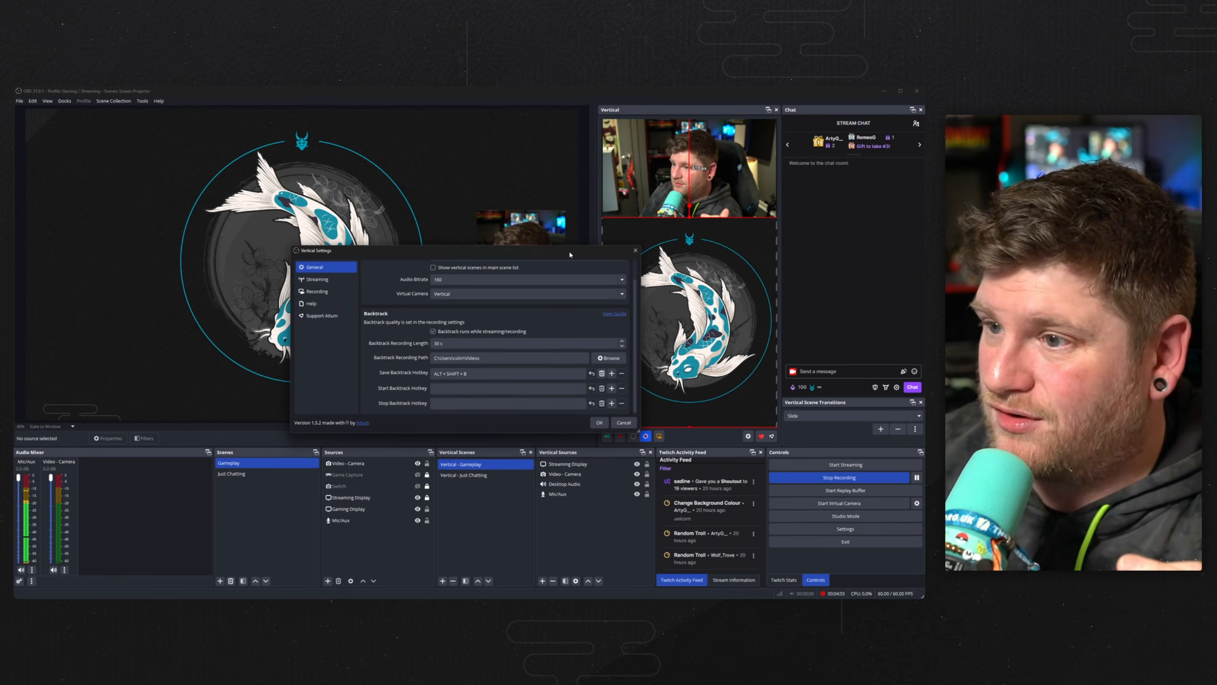
{"action": "left_click_drag", "start_coordinate": [573, 250], "coordinate": [500, 218]}
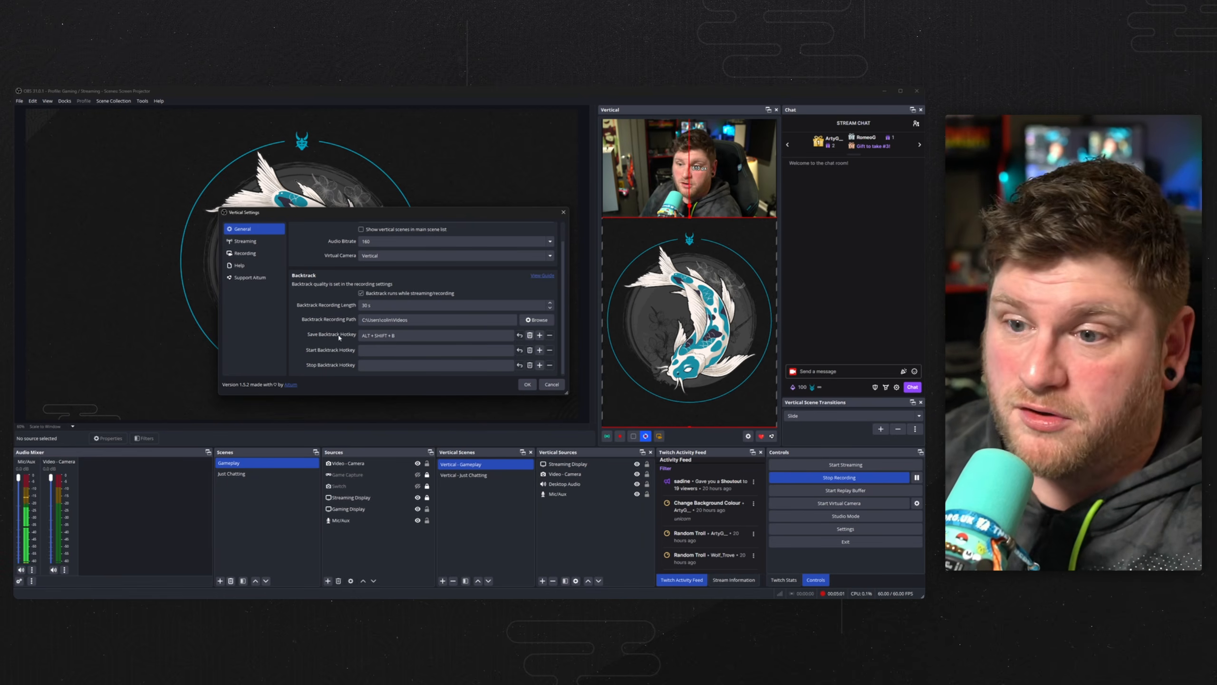
{"action": "left_click", "coordinate": [527, 384]}
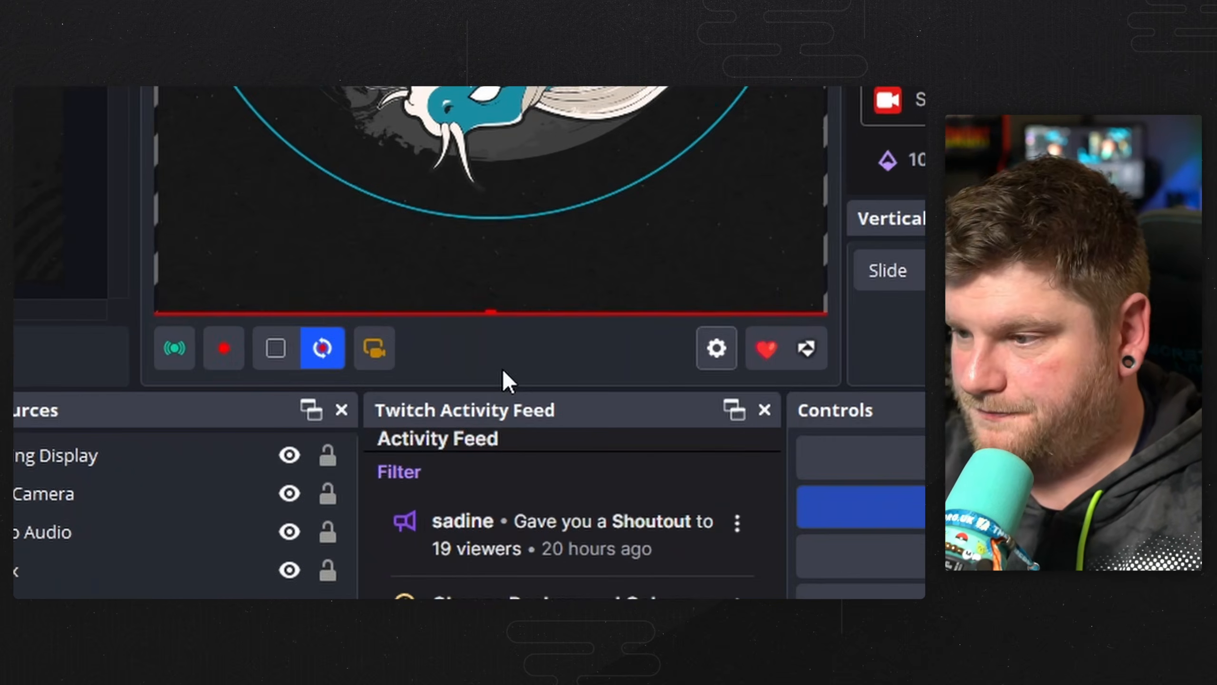
Save a backtrack clip of the vertical canvas and play it back in a video player.
{"action": "key", "text": "F12"}
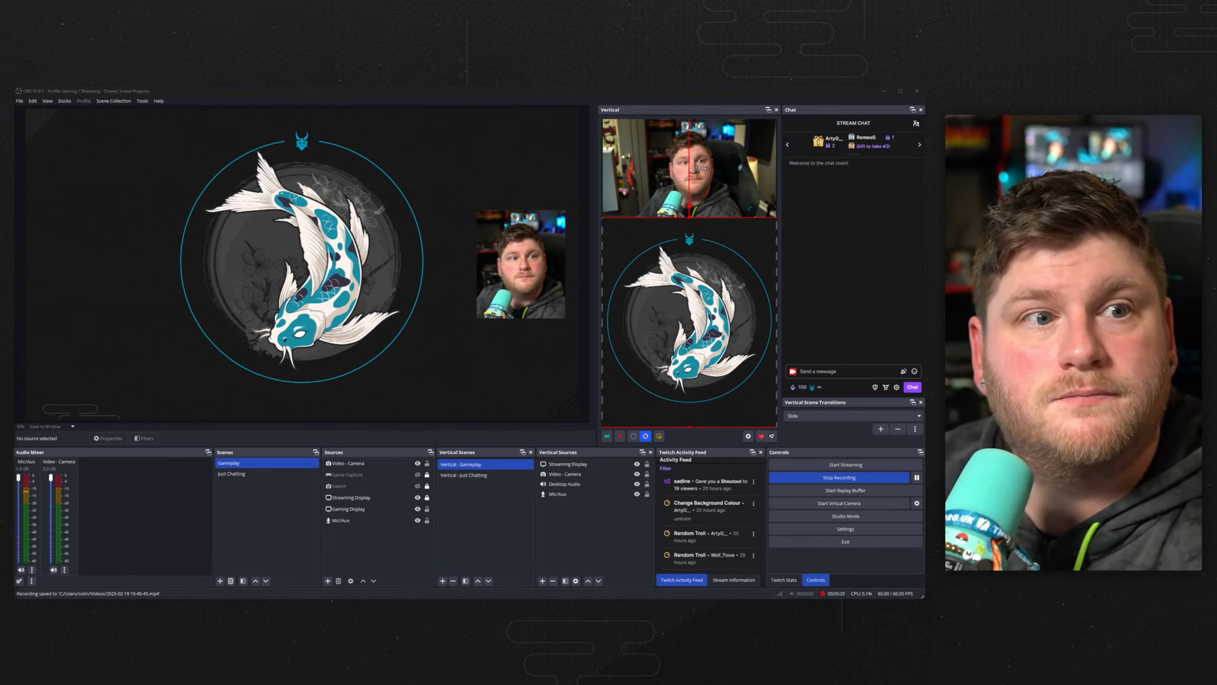
{"action": "left_click_drag", "start_coordinate": [16, 116], "coordinate": [383, 122]}
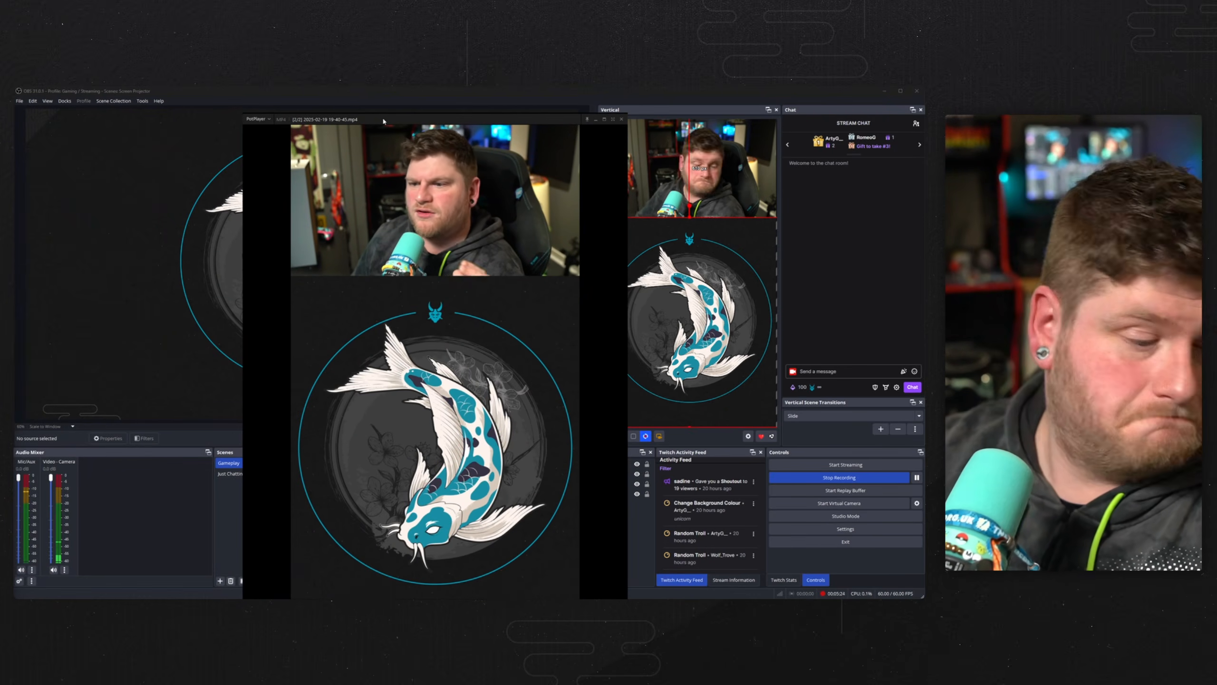
{"action": "left_click", "coordinate": [622, 119]}
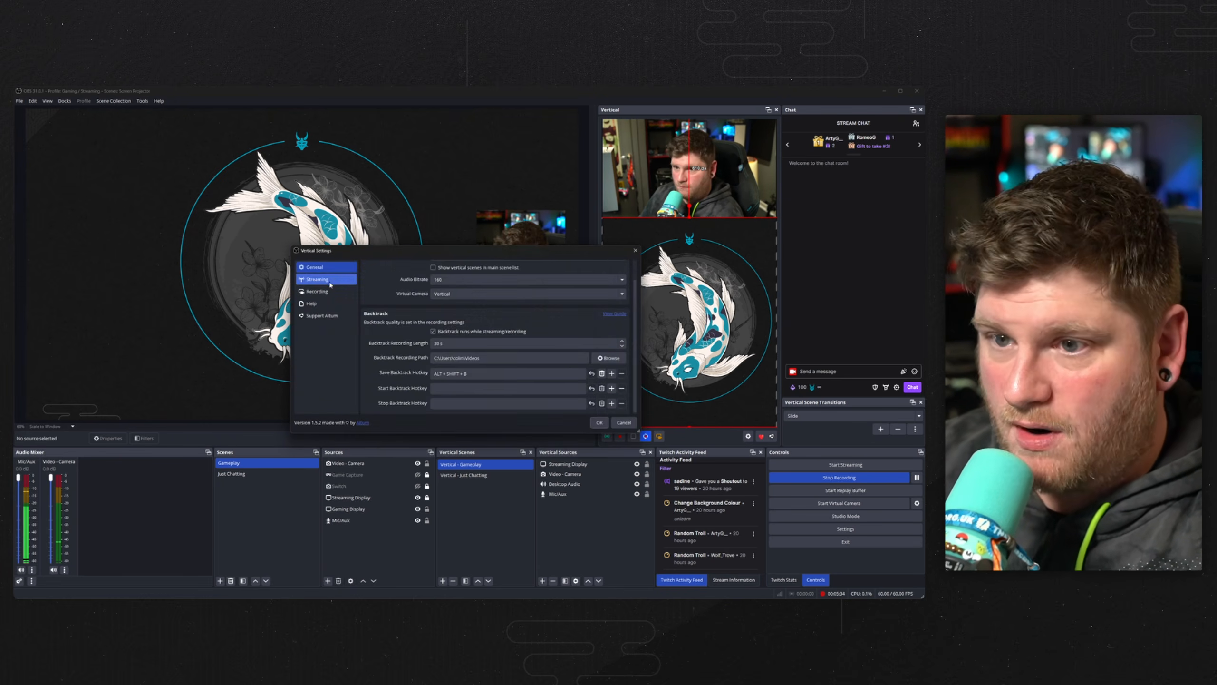
Add an extra stream destination in the vertical streaming settings, then remove it.
{"action": "left_click", "coordinate": [330, 282]}
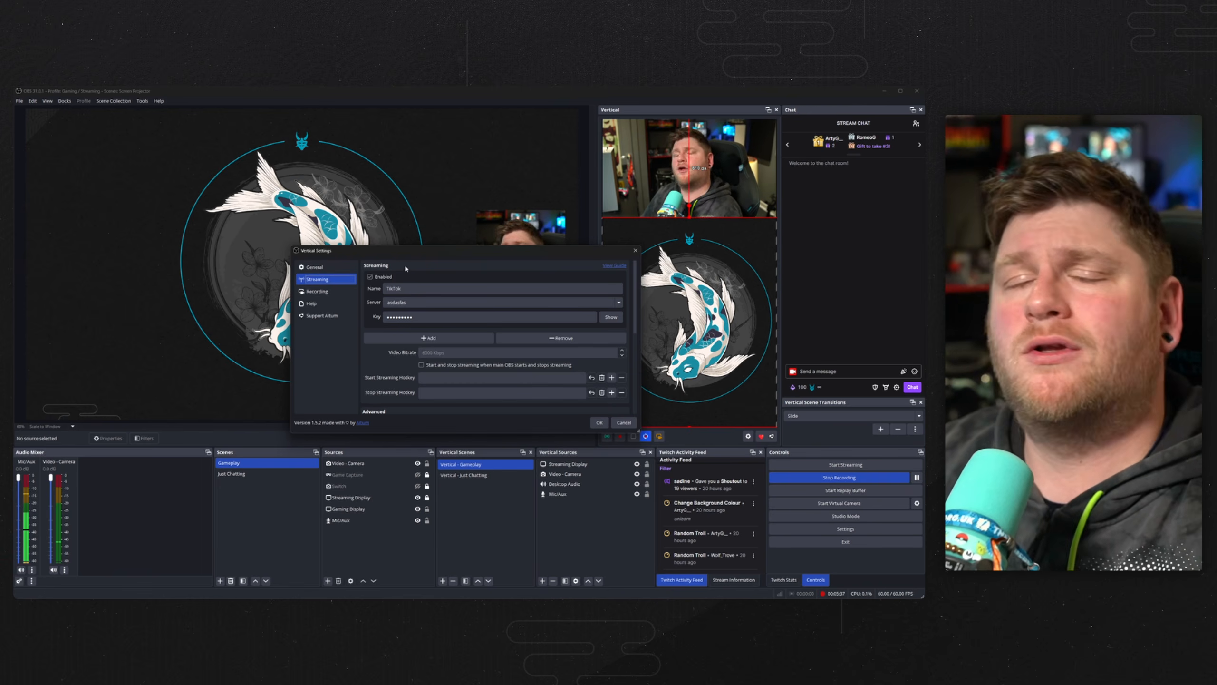
{"action": "left_click", "coordinate": [428, 338]}
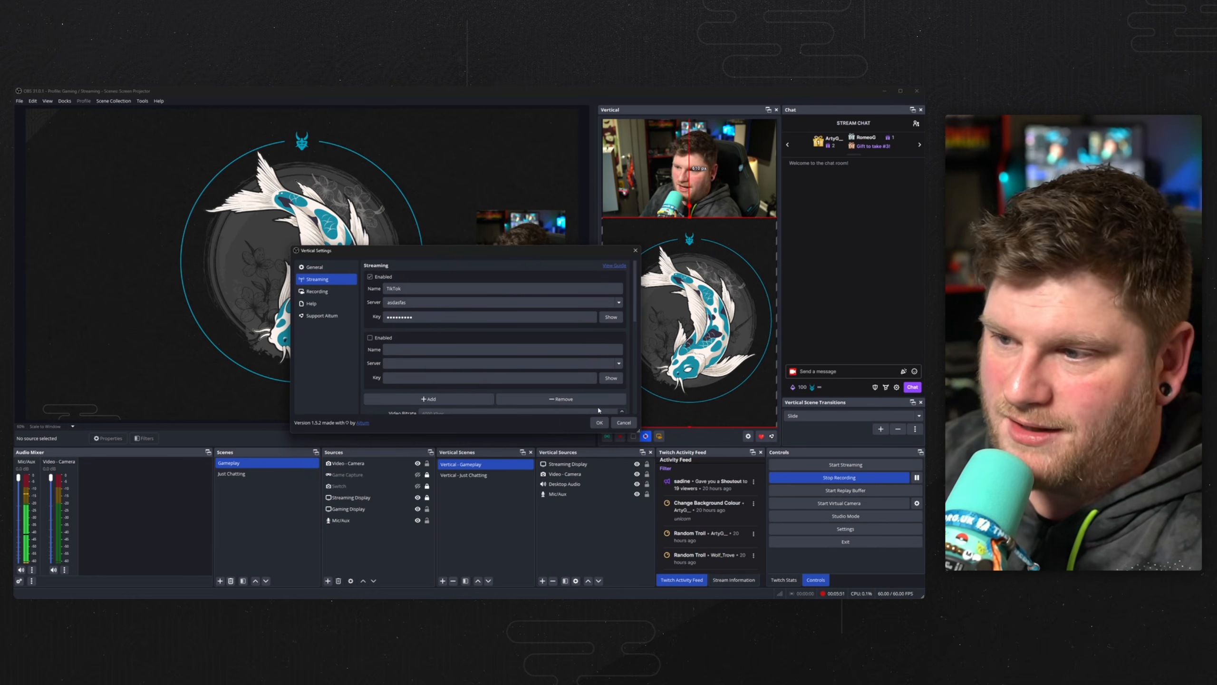
{"action": "left_click", "coordinate": [532, 399]}
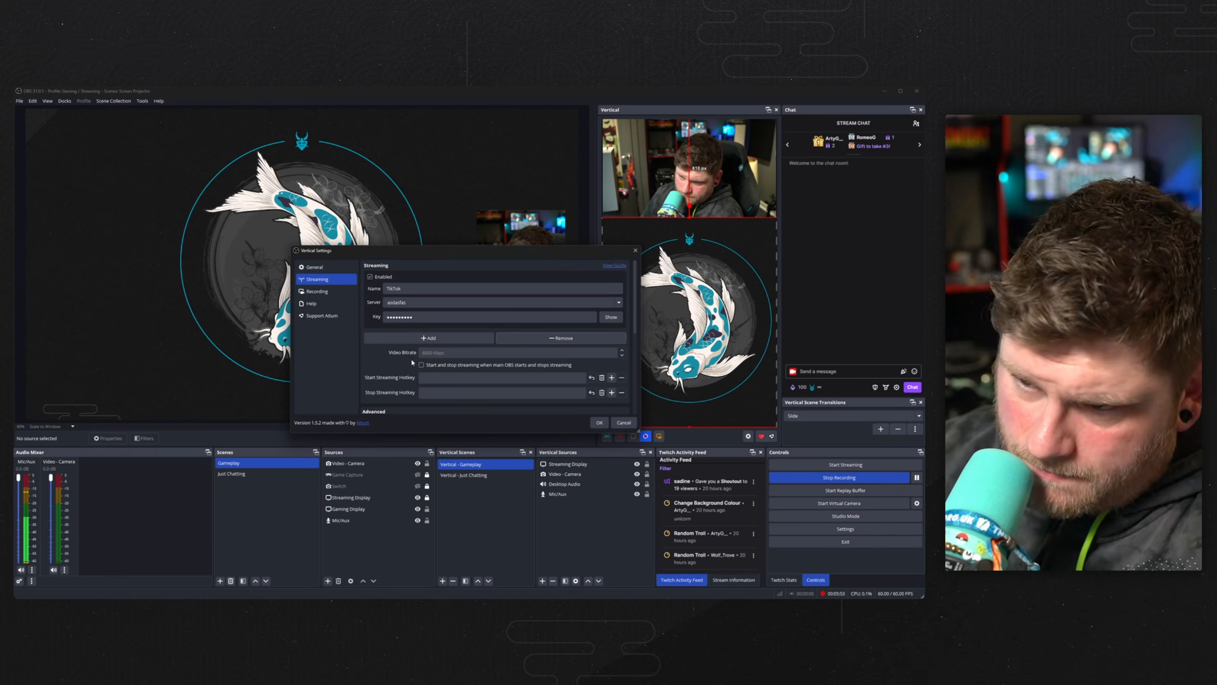
Toggle the option to start and stop vertical streaming with main OBS on and off.
{"action": "scroll", "coordinate": [411, 357], "scroll_direction": "down", "scroll_amount": 1}
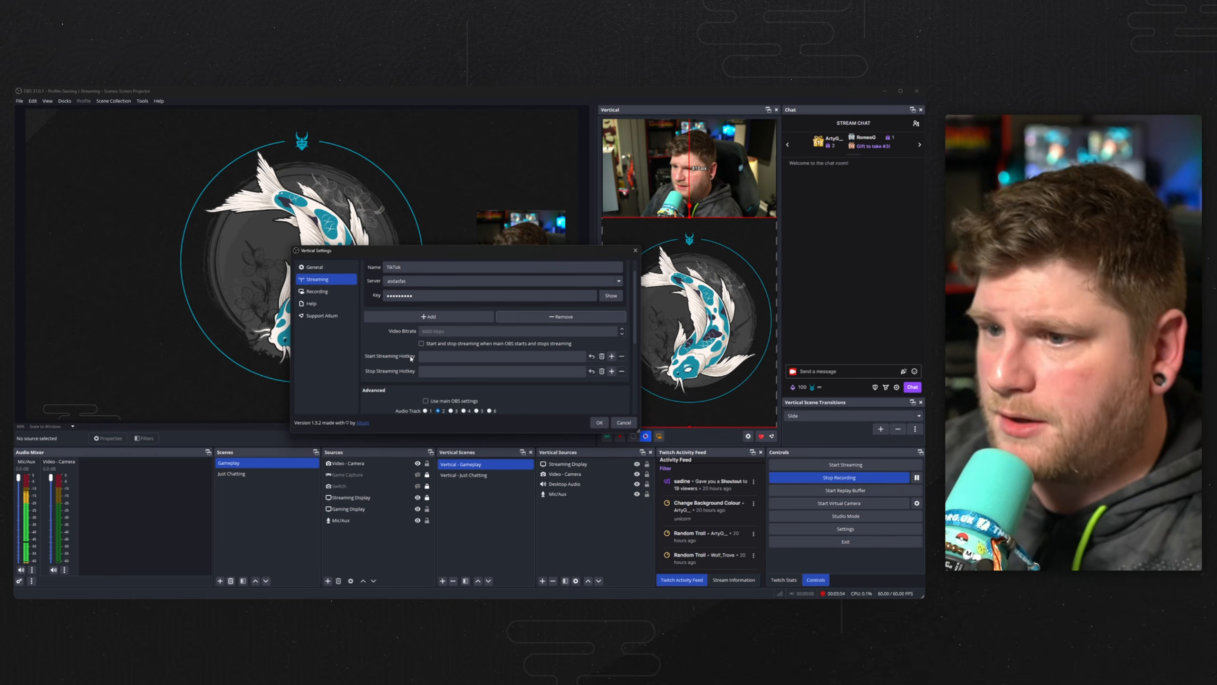
{"action": "left_click", "coordinate": [441, 344]}
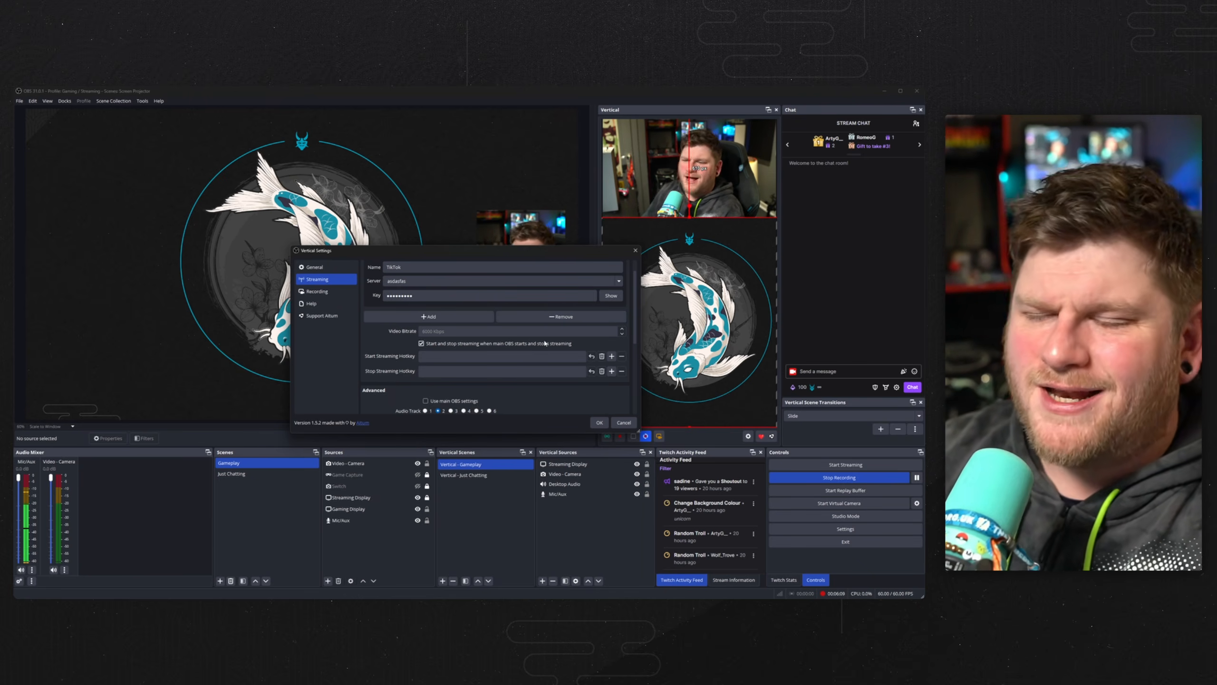
{"action": "left_click", "coordinate": [504, 345]}
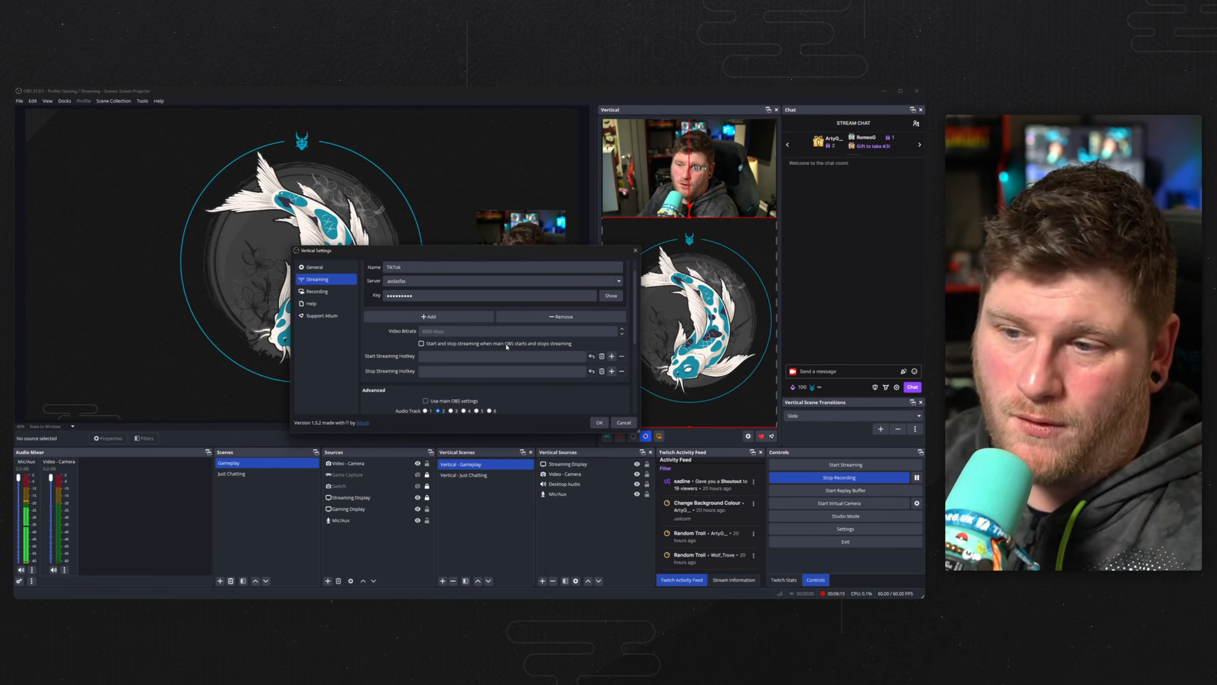
Review the advanced vertical streaming encoder settings, then cancel the dialog.
{"action": "scroll", "coordinate": [410, 365], "scroll_direction": "down", "scroll_amount": 3}
{"action": "scroll", "coordinate": [410, 365], "scroll_direction": "down", "scroll_amount": 4}
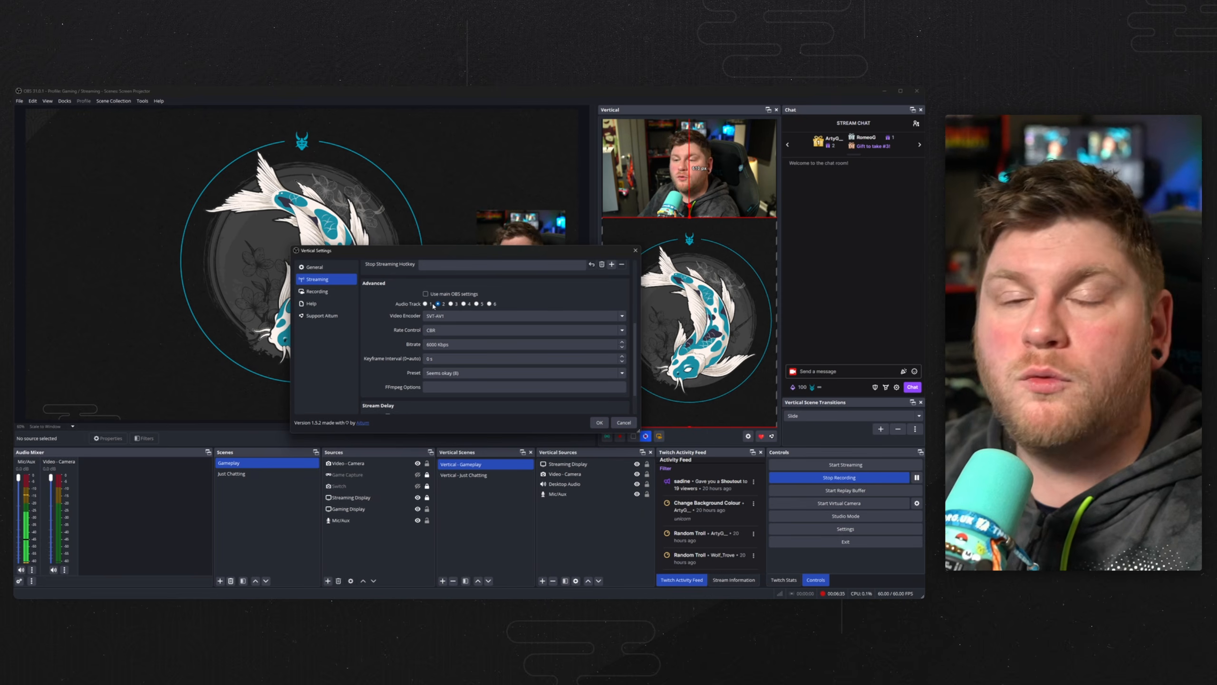
{"action": "left_click", "coordinate": [624, 422]}
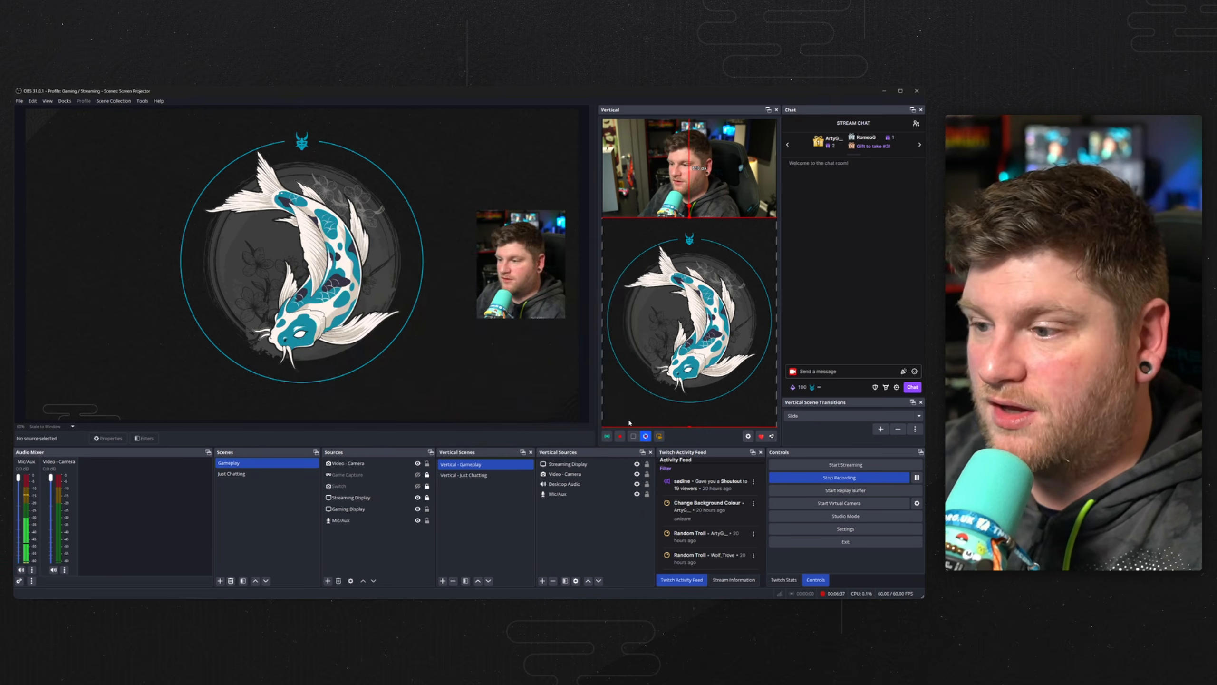
Review the main Output streaming settings, then cancel the settings window.
{"action": "left_click", "coordinate": [19, 101]}
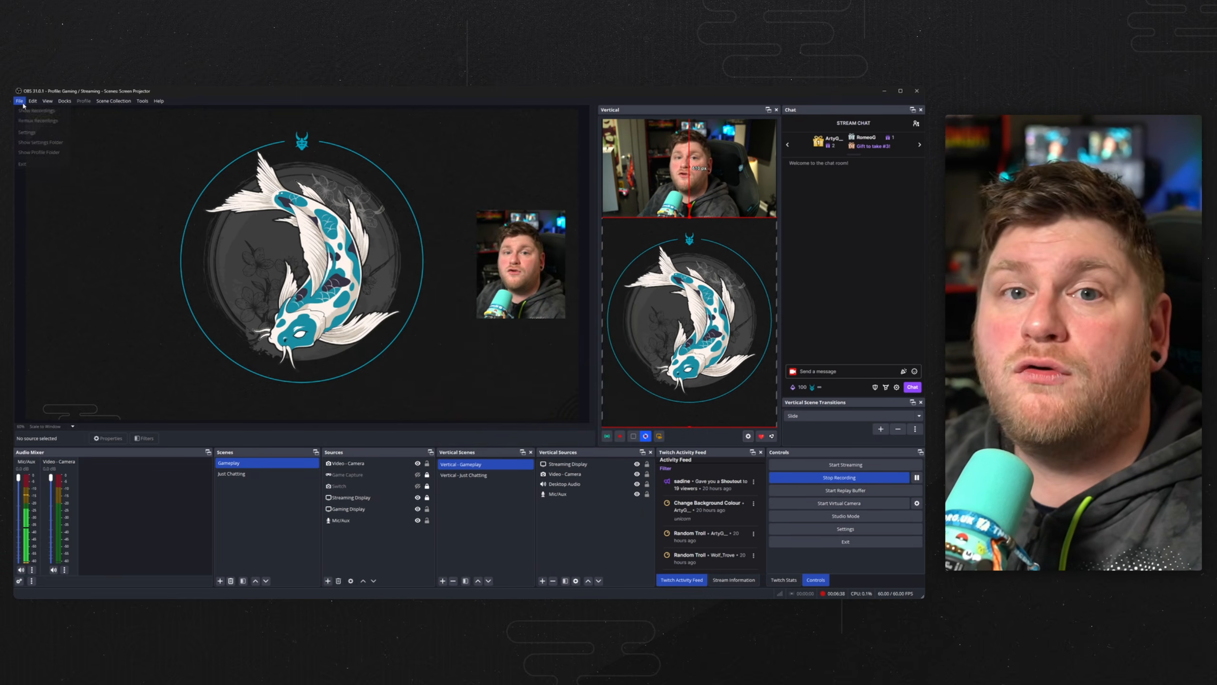
{"action": "left_click", "coordinate": [26, 132]}
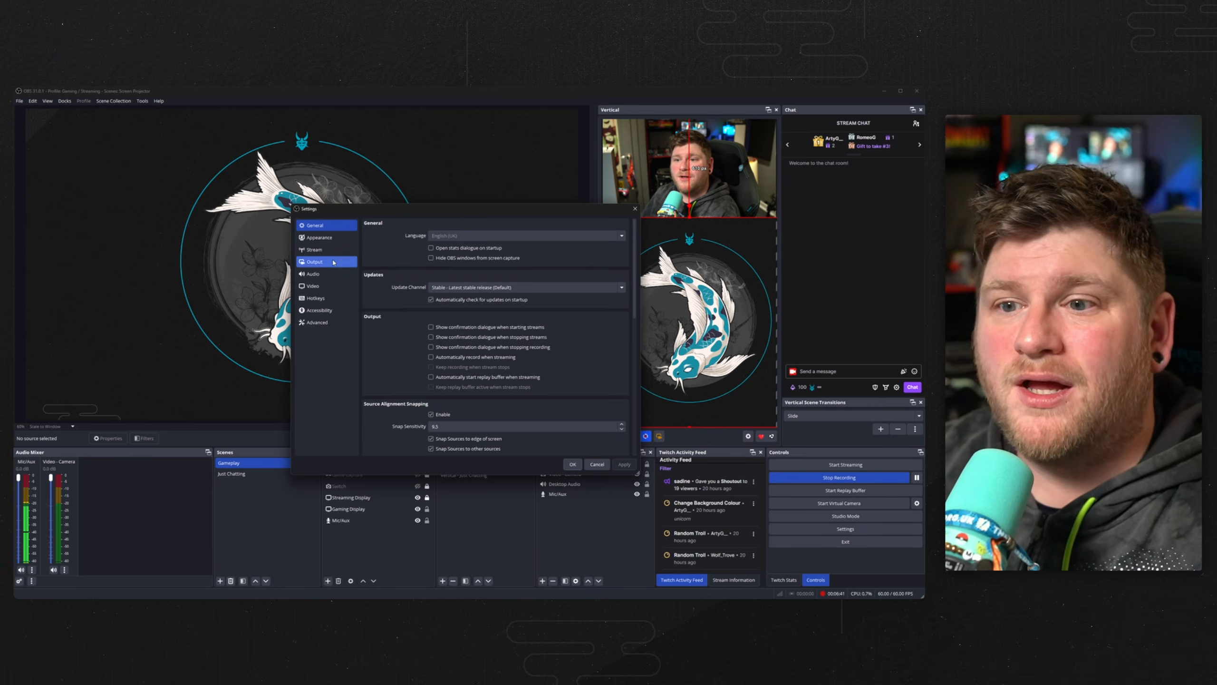
{"action": "left_click", "coordinate": [315, 261]}
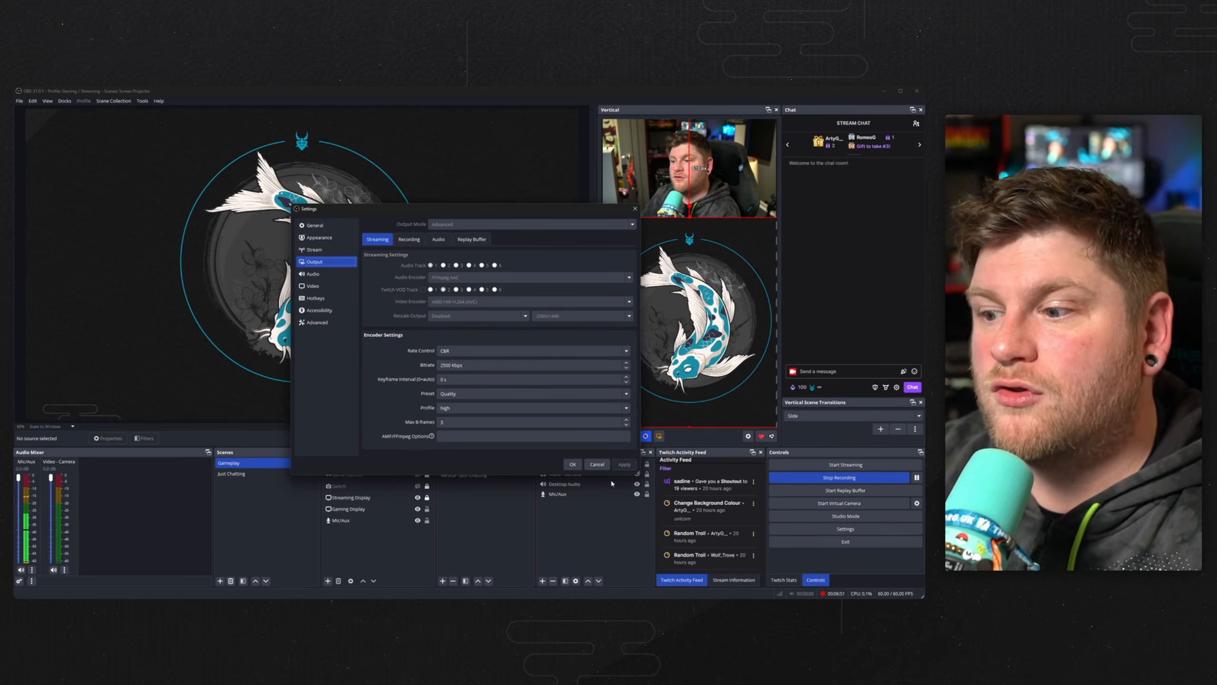
{"action": "left_click", "coordinate": [596, 463]}
Change the audio track 2 assignment for the Mic/Aux and Video - Camera sources in the advanced audio properties.
{"action": "right_click", "coordinate": [67, 525]}
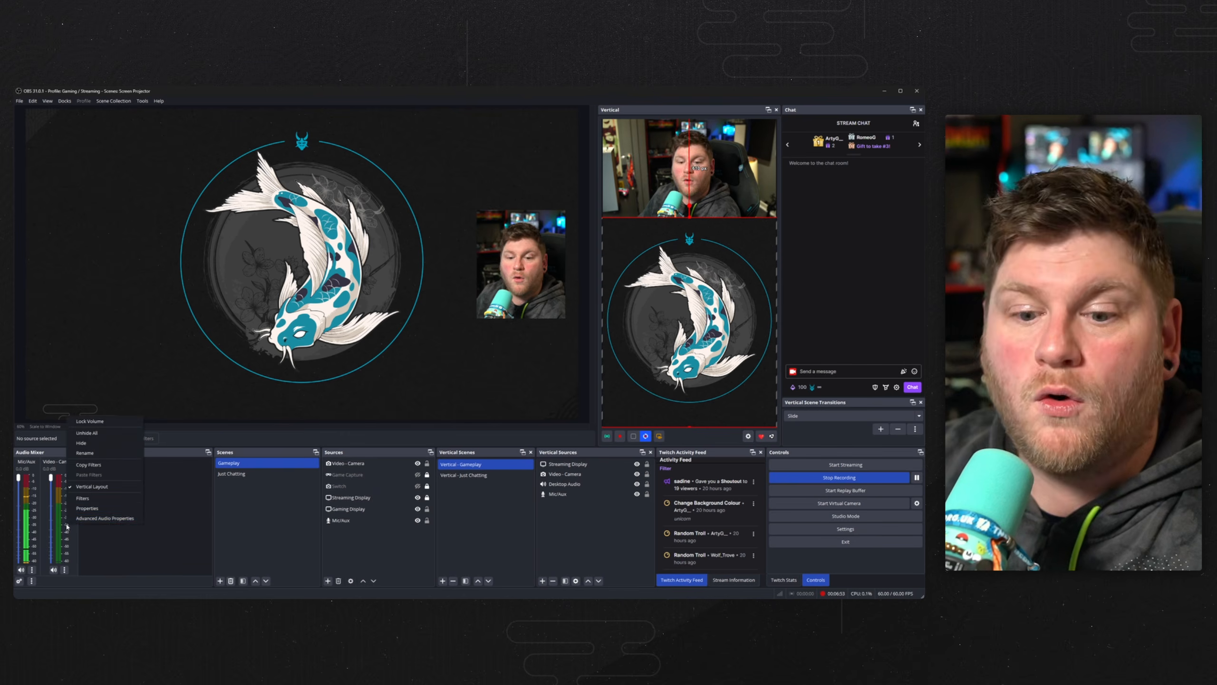
{"action": "left_click", "coordinate": [102, 518]}
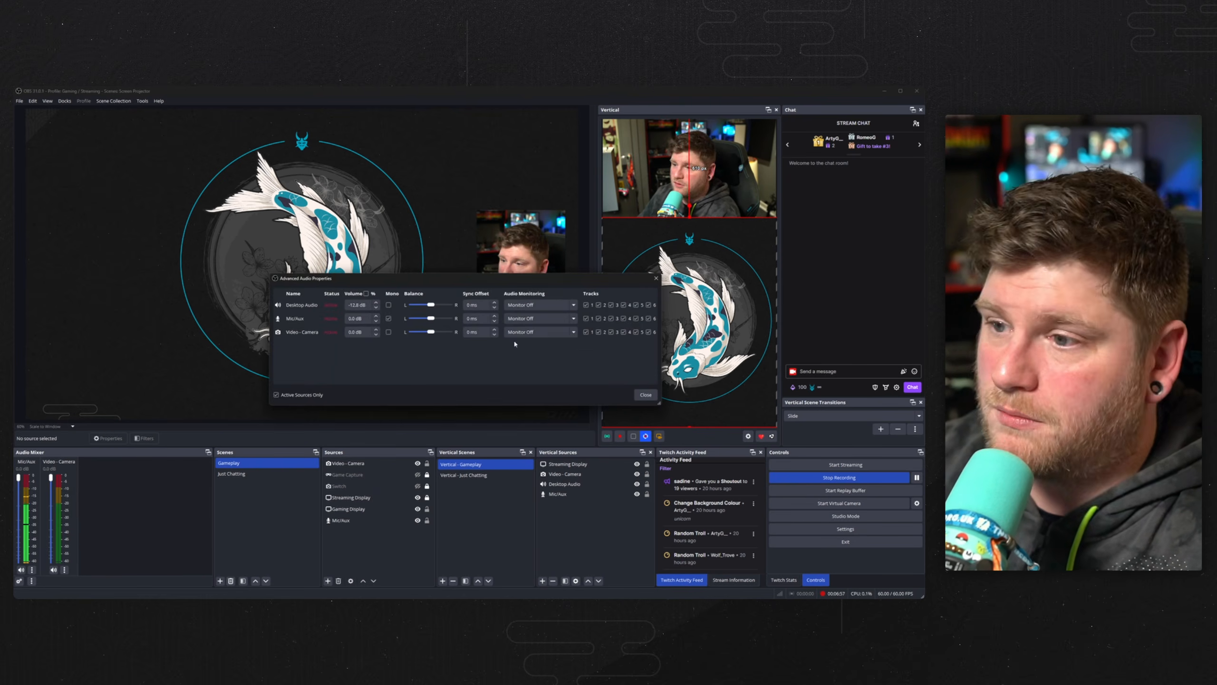
{"action": "left_click", "coordinate": [598, 319]}
{"action": "left_click", "coordinate": [599, 332]}
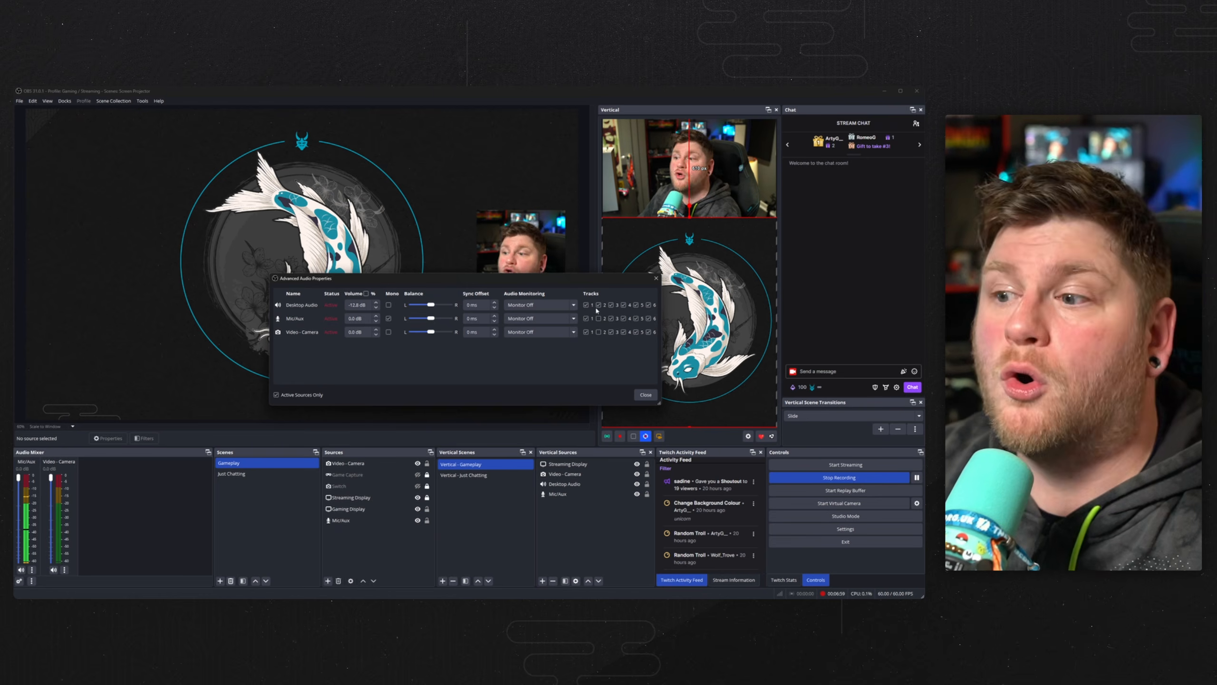
{"action": "left_click", "coordinate": [645, 395]}
Open the vertical settings and review the streaming encoder, rate control, bitrate and preset options.
{"action": "left_click", "coordinate": [747, 437]}
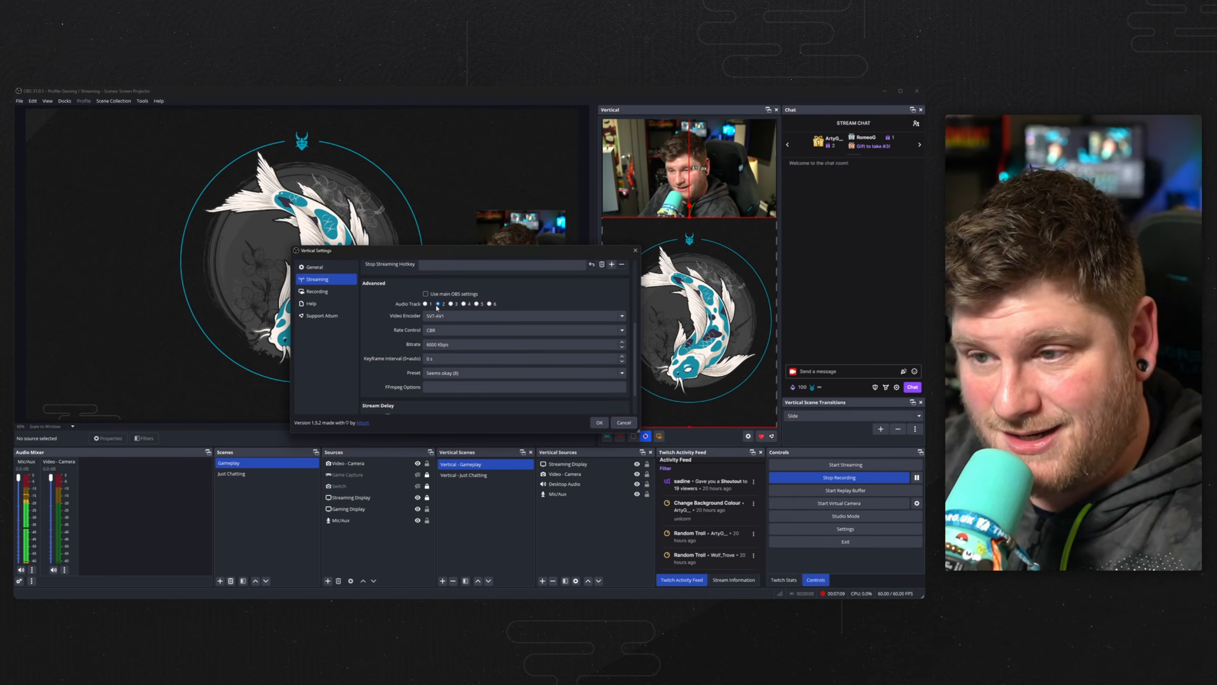
{"action": "left_click", "coordinate": [458, 316]}
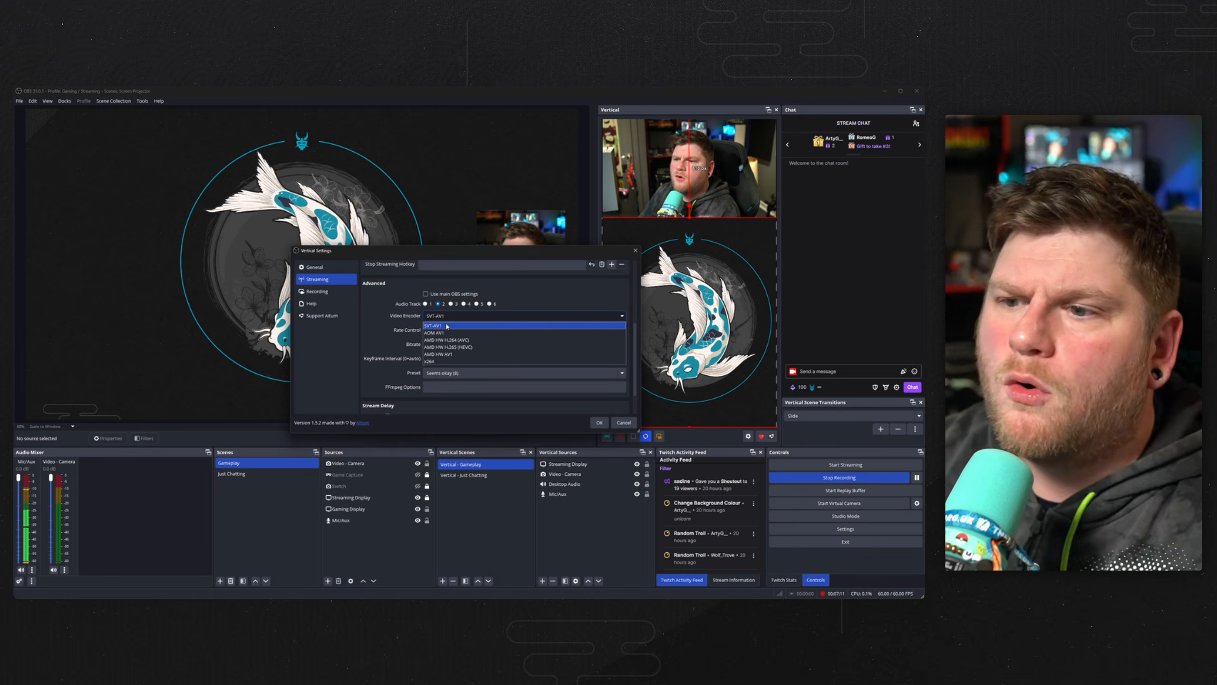
{"action": "left_click", "coordinate": [383, 338]}
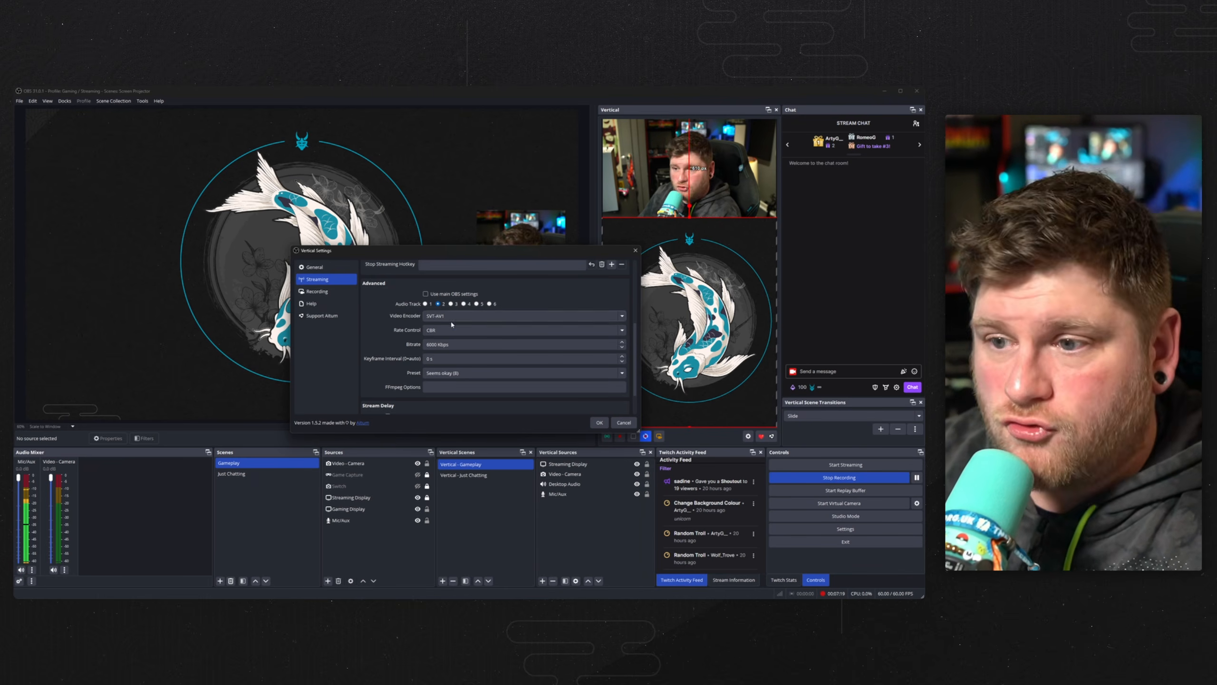
{"action": "left_click", "coordinate": [451, 330]}
{"action": "left_click", "coordinate": [384, 331]}
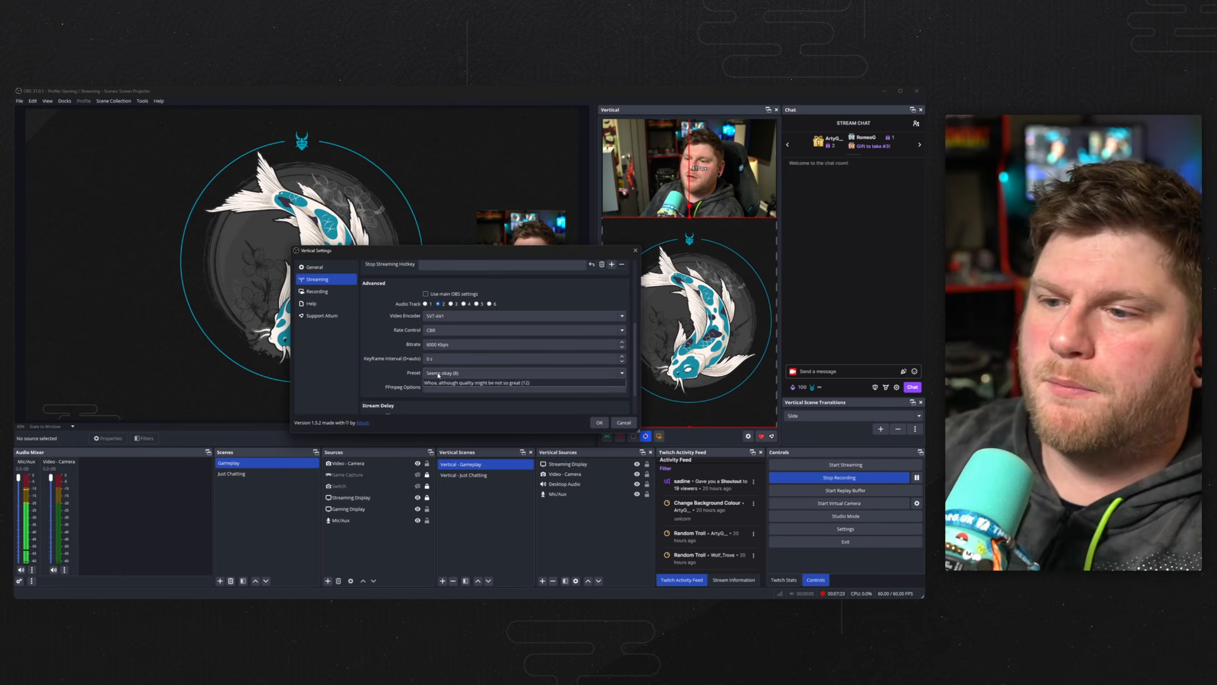
{"action": "left_click", "coordinate": [441, 373]}
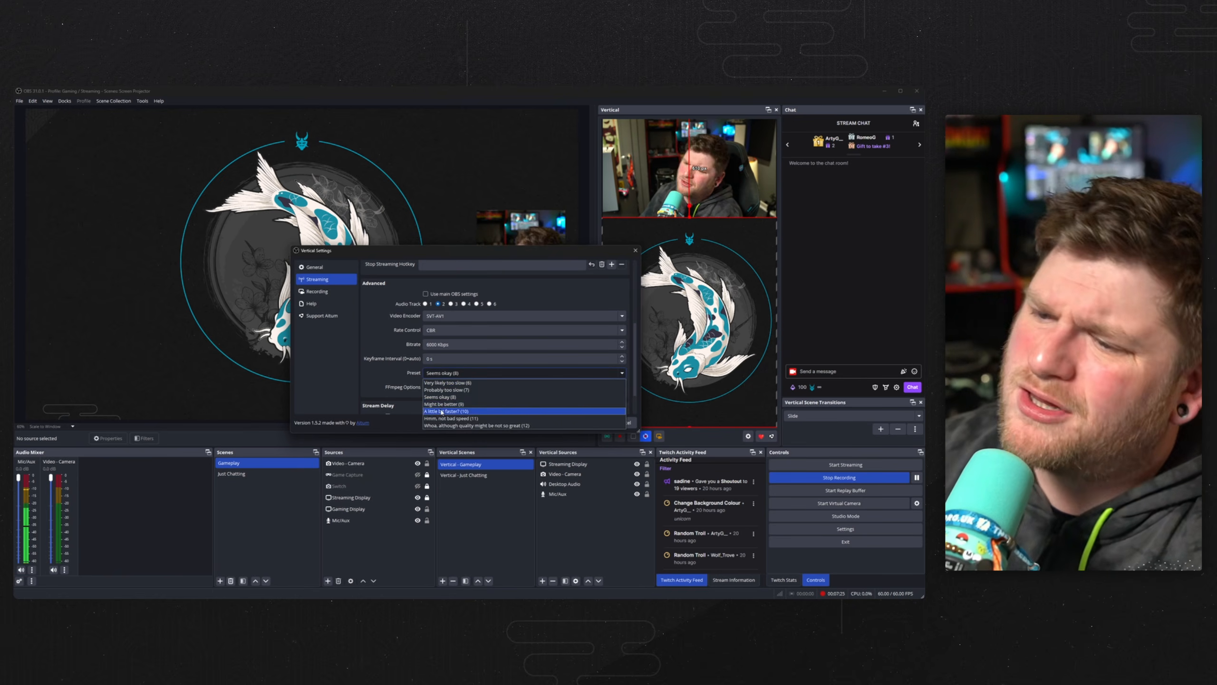
{"action": "left_click", "coordinate": [399, 380]}
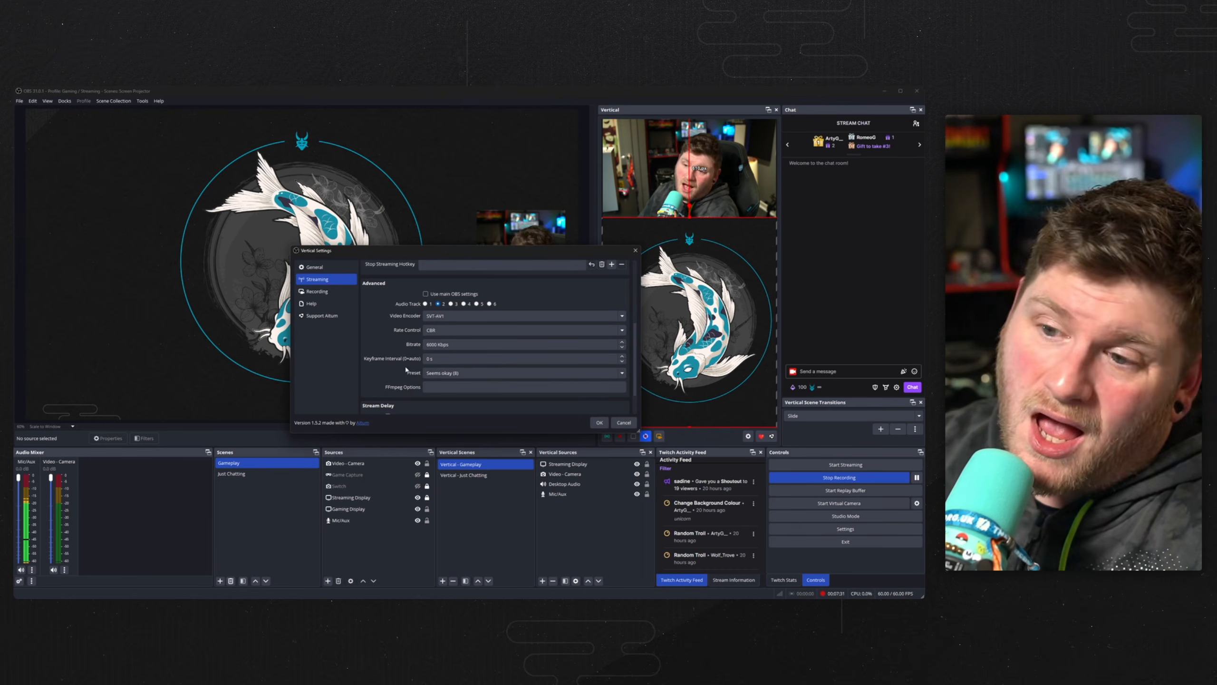
{"action": "left_click", "coordinate": [431, 345]}
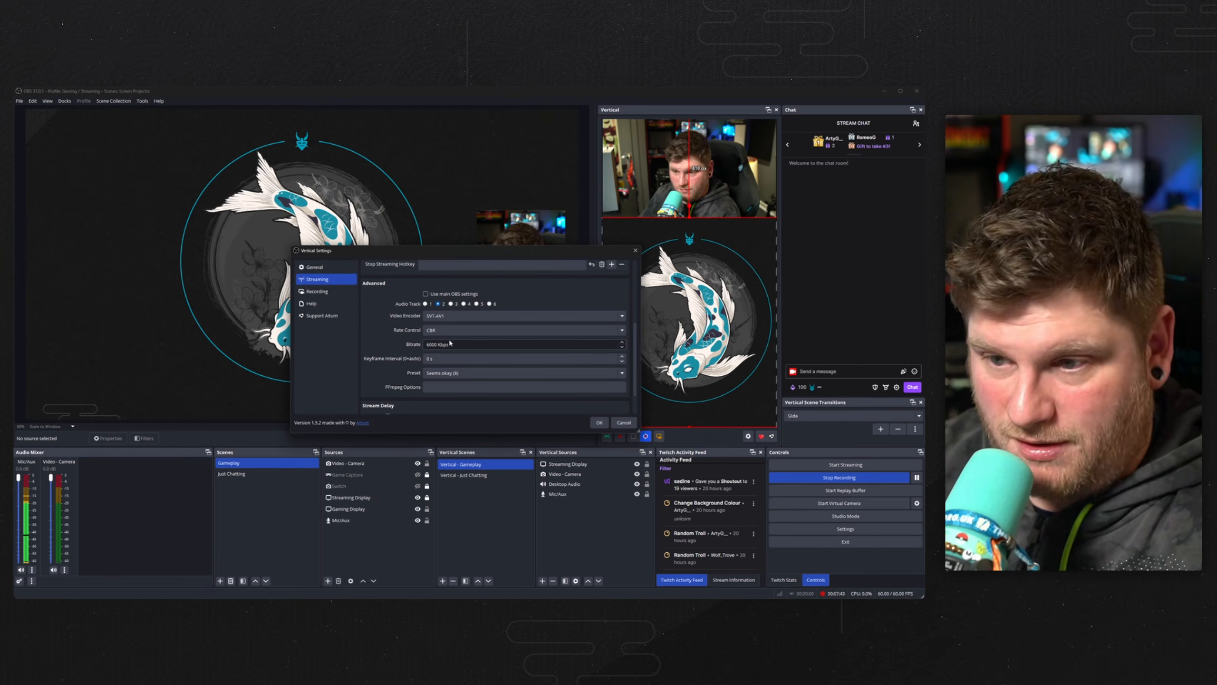
{"action": "scroll", "coordinate": [411, 342], "scroll_direction": "down", "scroll_amount": 2}
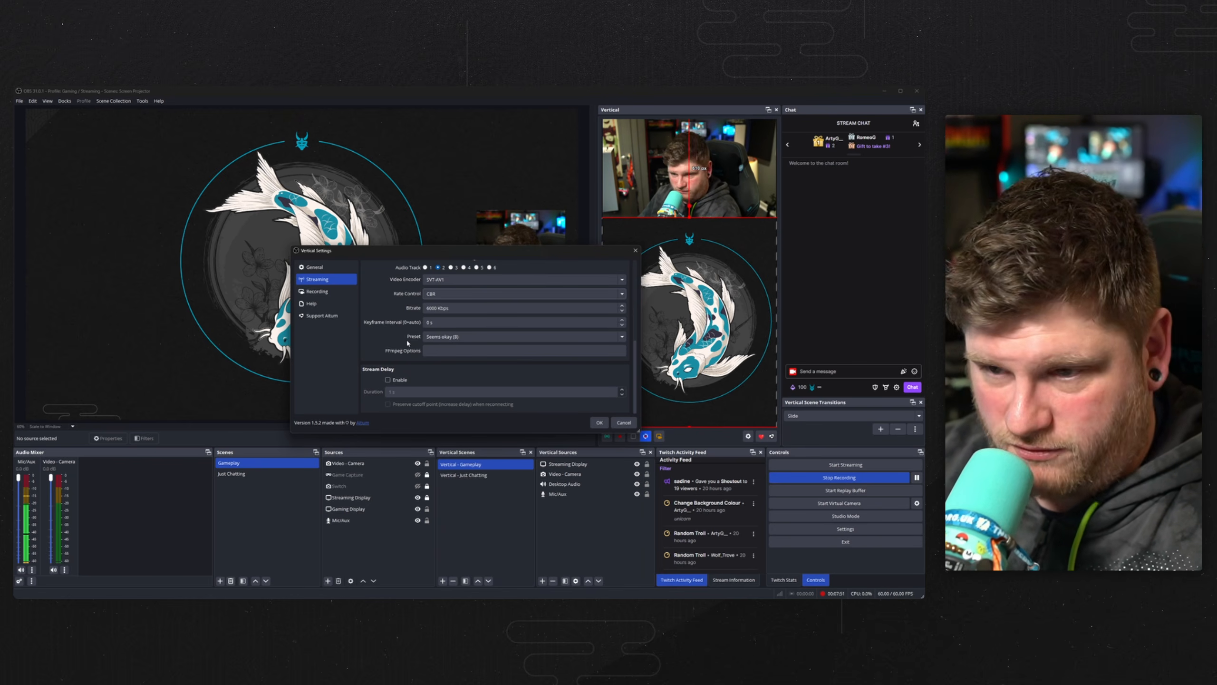
Review the vertical General backtrack settings and the Recording page options.
{"action": "left_click", "coordinate": [317, 266]}
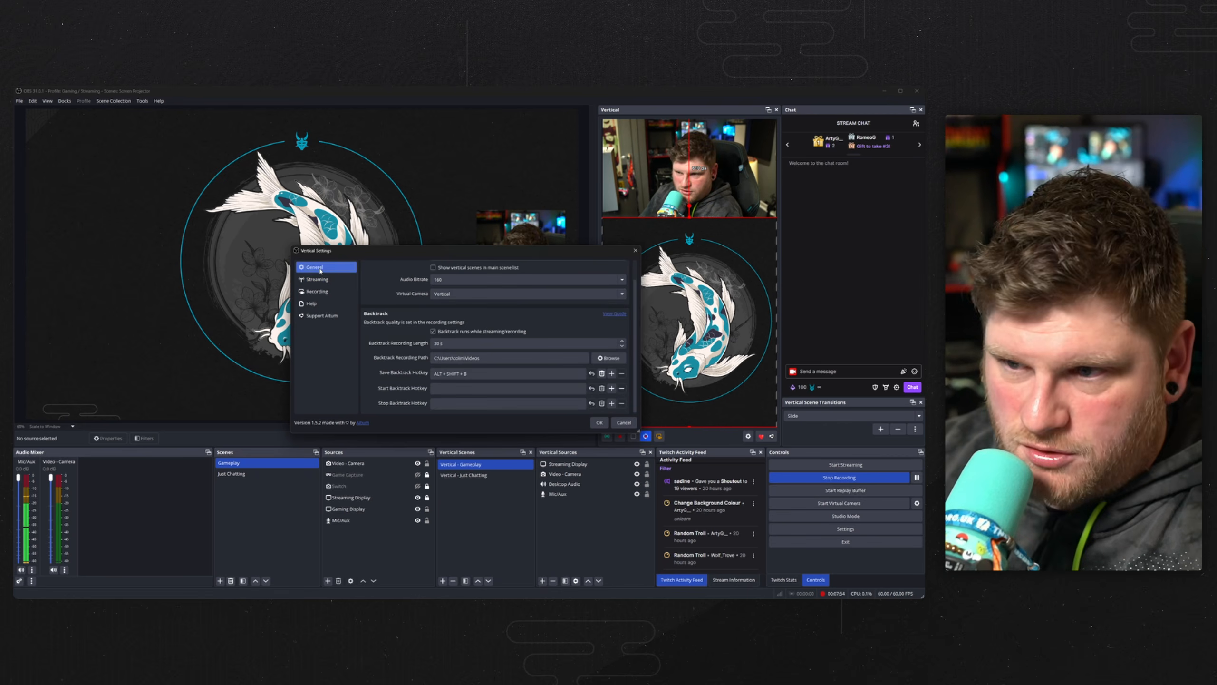
{"action": "left_click", "coordinate": [338, 291]}
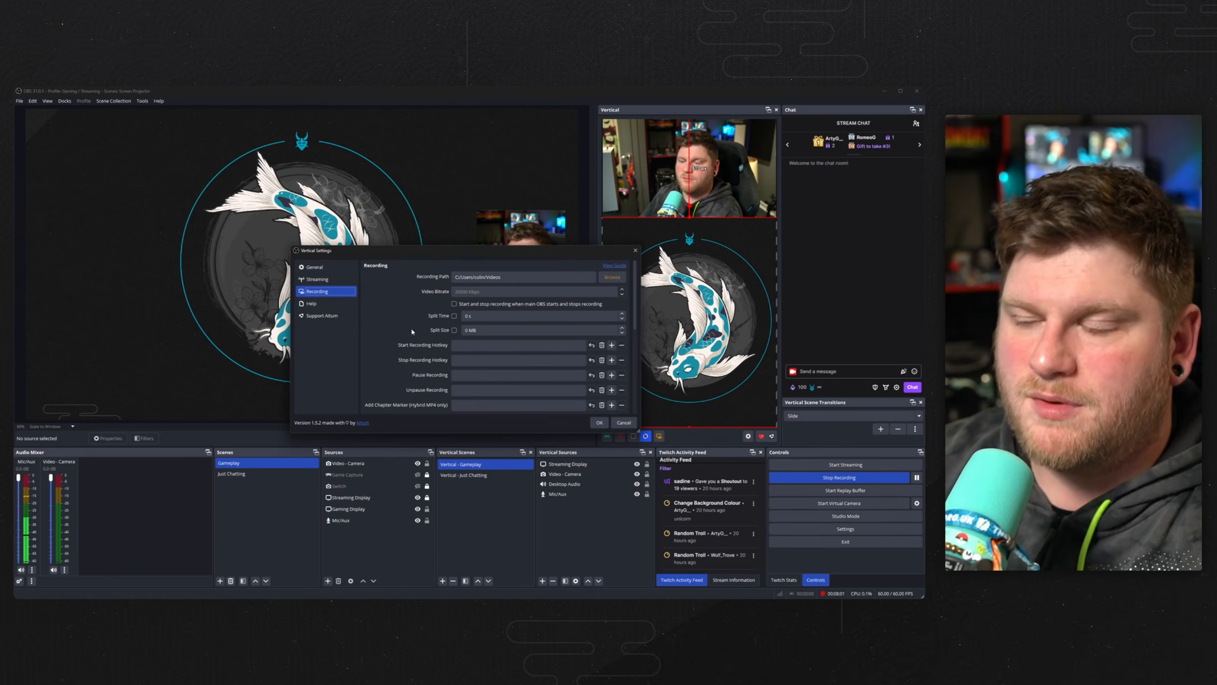
{"action": "scroll", "coordinate": [410, 330], "scroll_direction": "down", "scroll_amount": 3}
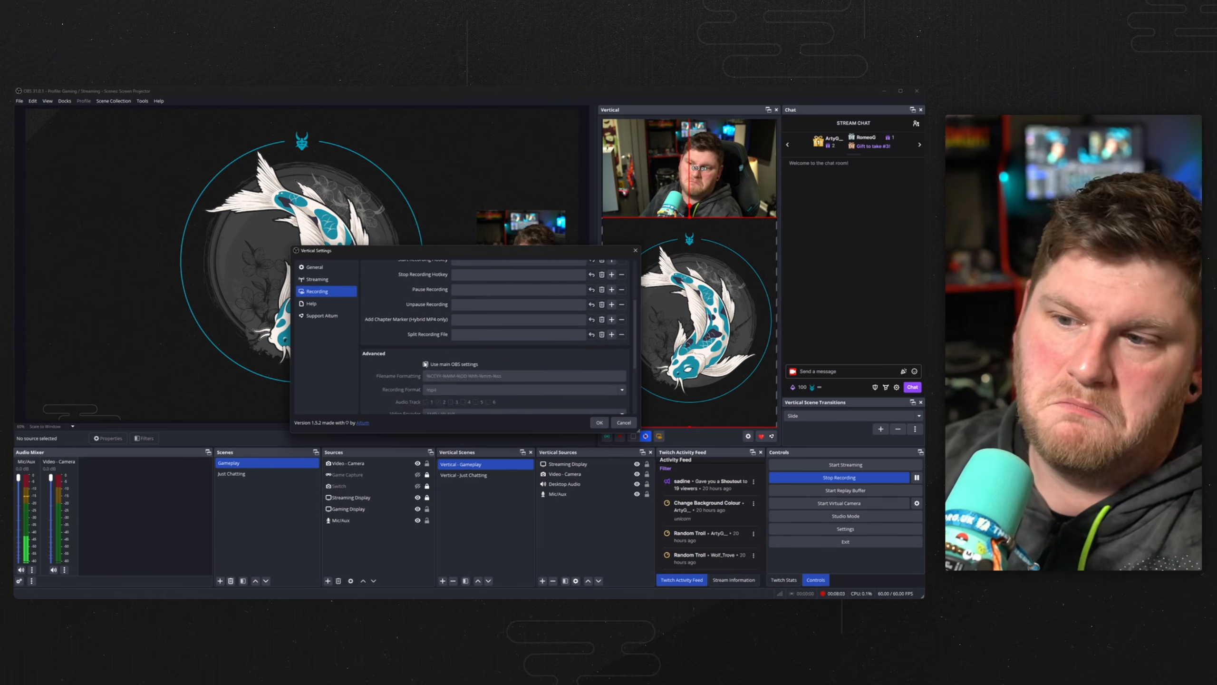
{"action": "scroll", "coordinate": [446, 343], "scroll_direction": "up", "scroll_amount": 3}
{"action": "scroll", "coordinate": [419, 334], "scroll_direction": "down", "scroll_amount": 4}
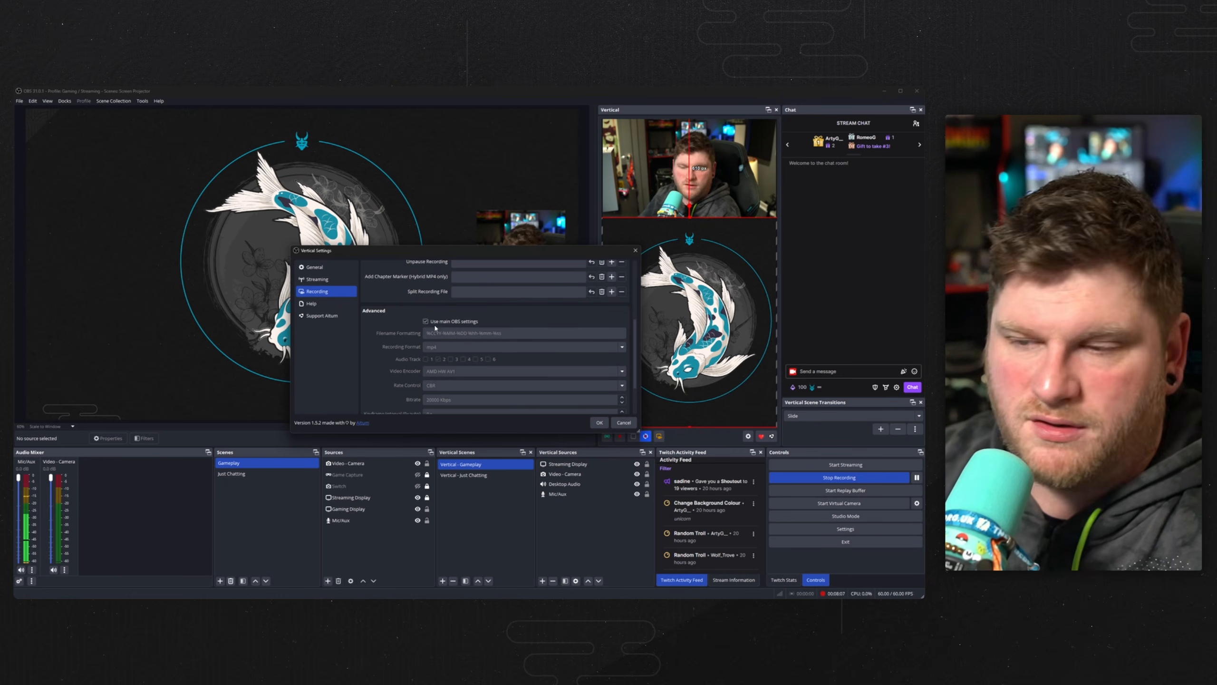
{"action": "scroll", "coordinate": [435, 328], "scroll_direction": "up", "scroll_amount": 4}
{"action": "scroll", "coordinate": [437, 343], "scroll_direction": "down", "scroll_amount": 4}
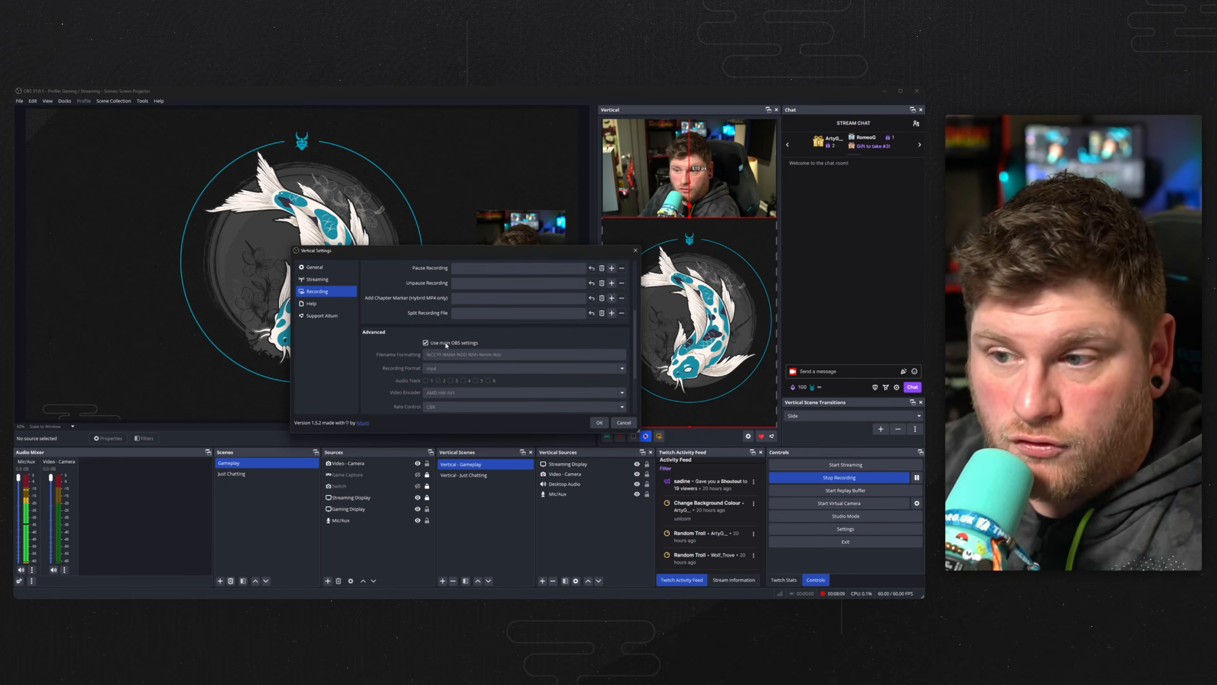
{"action": "scroll", "coordinate": [446, 344], "scroll_direction": "up", "scroll_amount": 4}
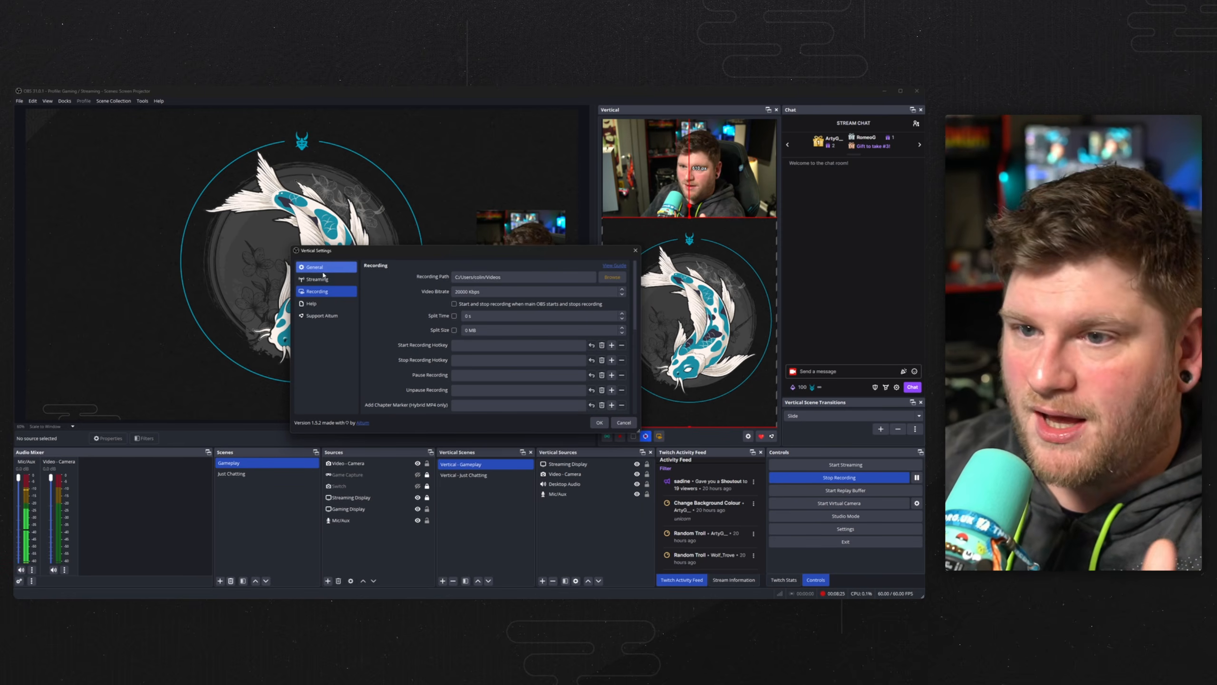
{"action": "scroll", "coordinate": [460, 344], "scroll_direction": "down", "scroll_amount": 3}
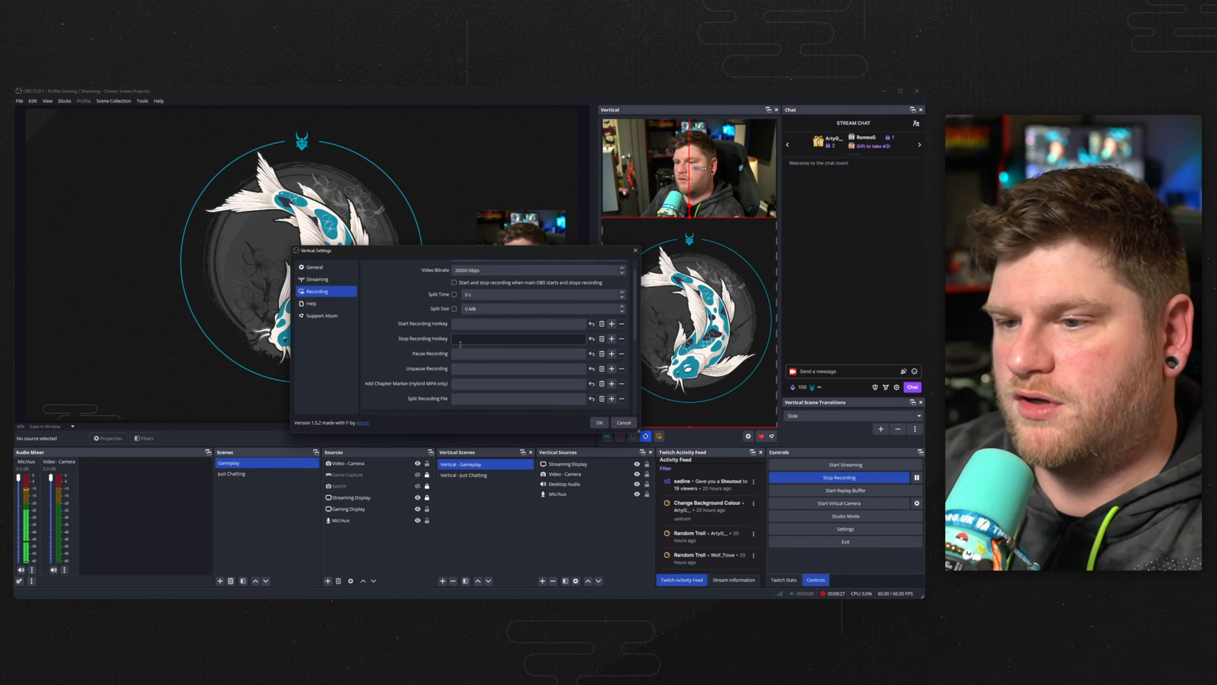
{"action": "scroll", "coordinate": [460, 344], "scroll_direction": "down", "scroll_amount": 4}
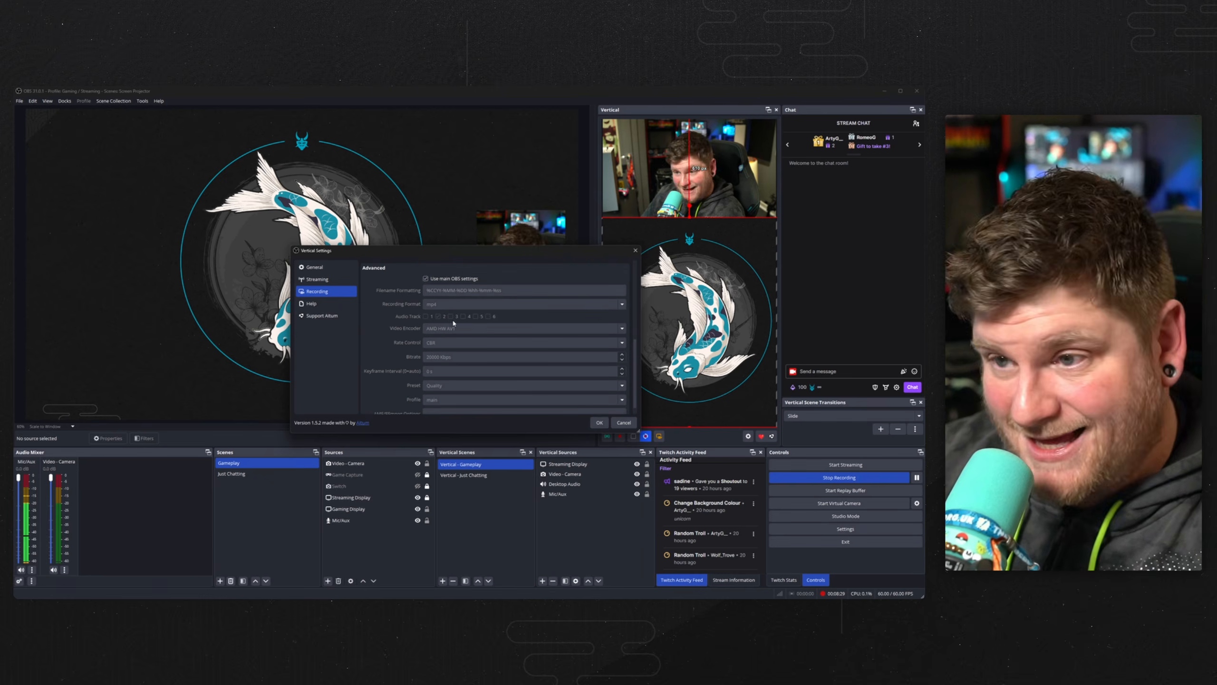
Turn off using main OBS settings for vertical recording and keep the encoder preset at Quality.
{"action": "left_click", "coordinate": [426, 279]}
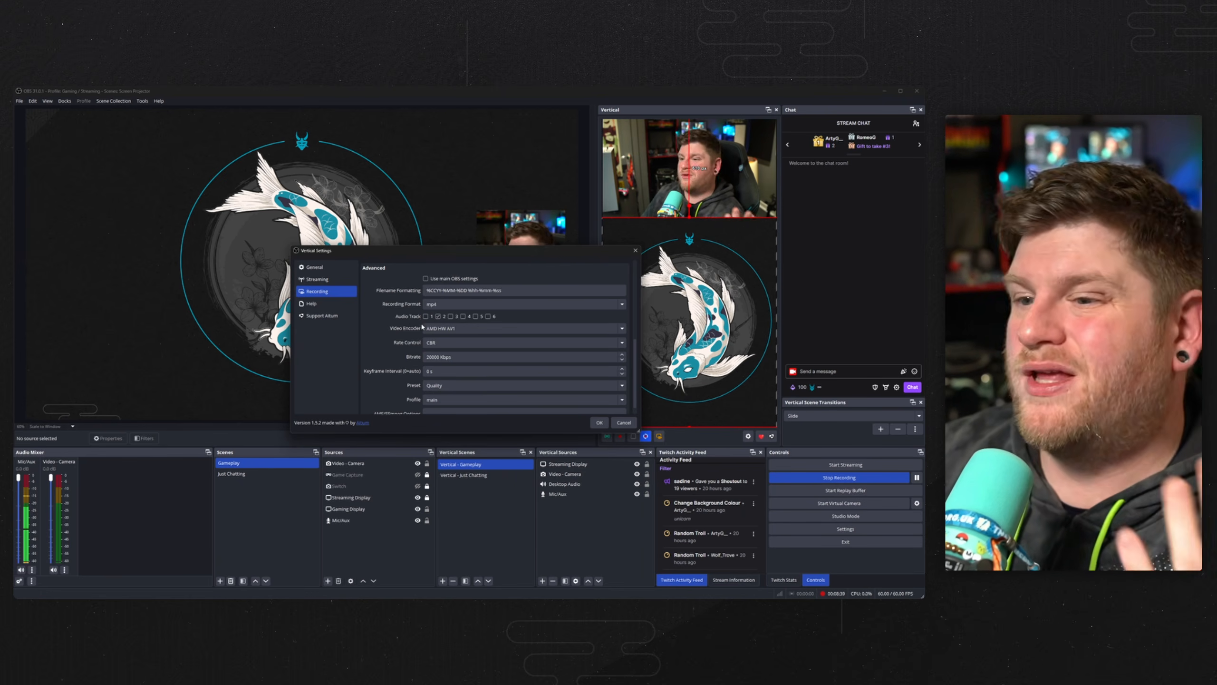
{"action": "scroll", "coordinate": [451, 331], "scroll_direction": "down", "scroll_amount": 1}
{"action": "left_click", "coordinate": [449, 376]}
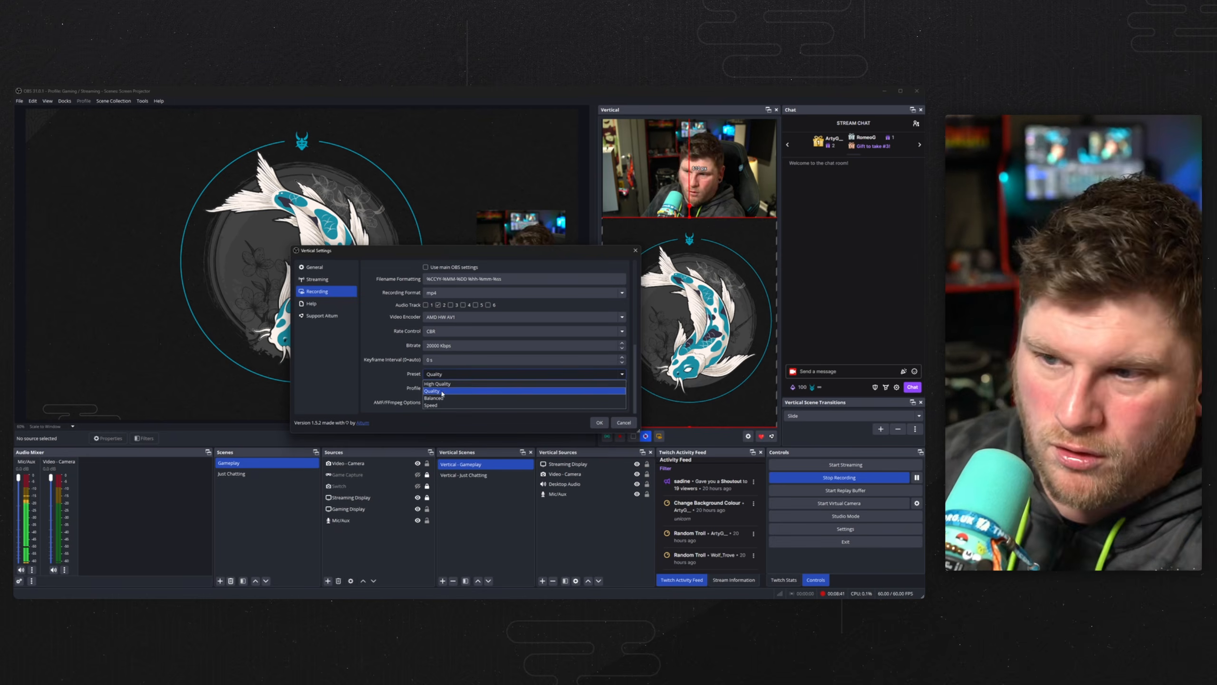
{"action": "left_click", "coordinate": [403, 391]}
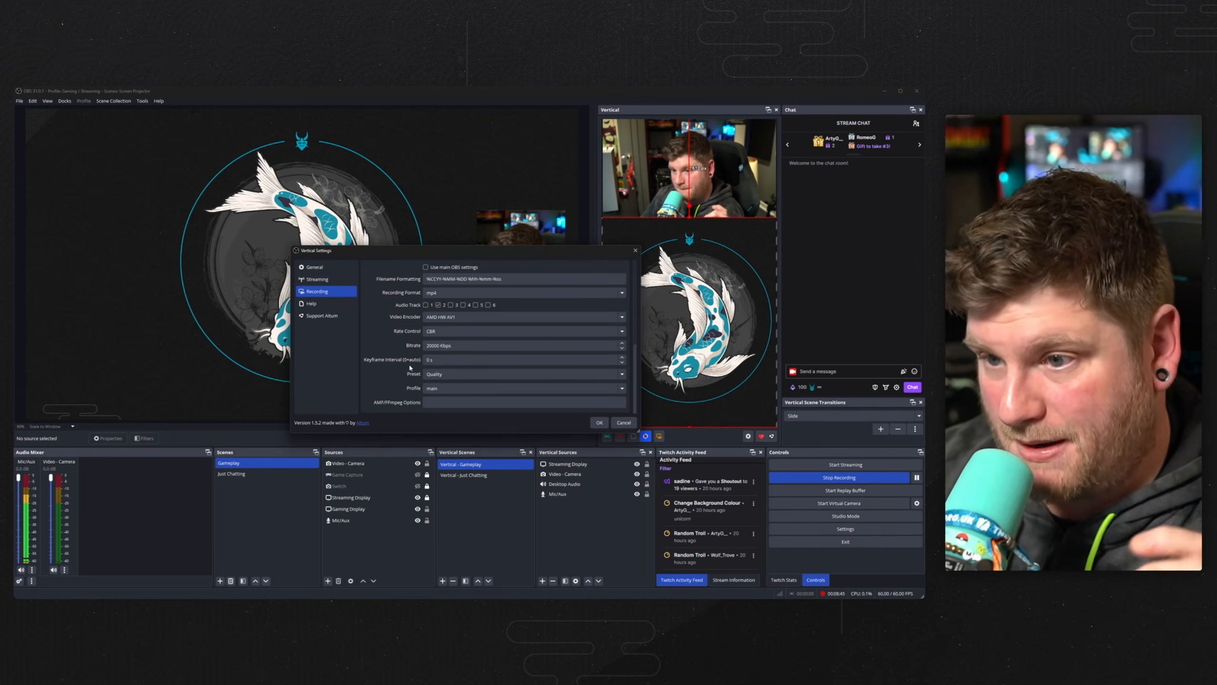
Set the vertical virtual camera output to Vertical and save the vertical settings.
{"action": "left_click", "coordinate": [318, 279]}
{"action": "scroll", "coordinate": [396, 311], "scroll_direction": "down", "scroll_amount": 3}
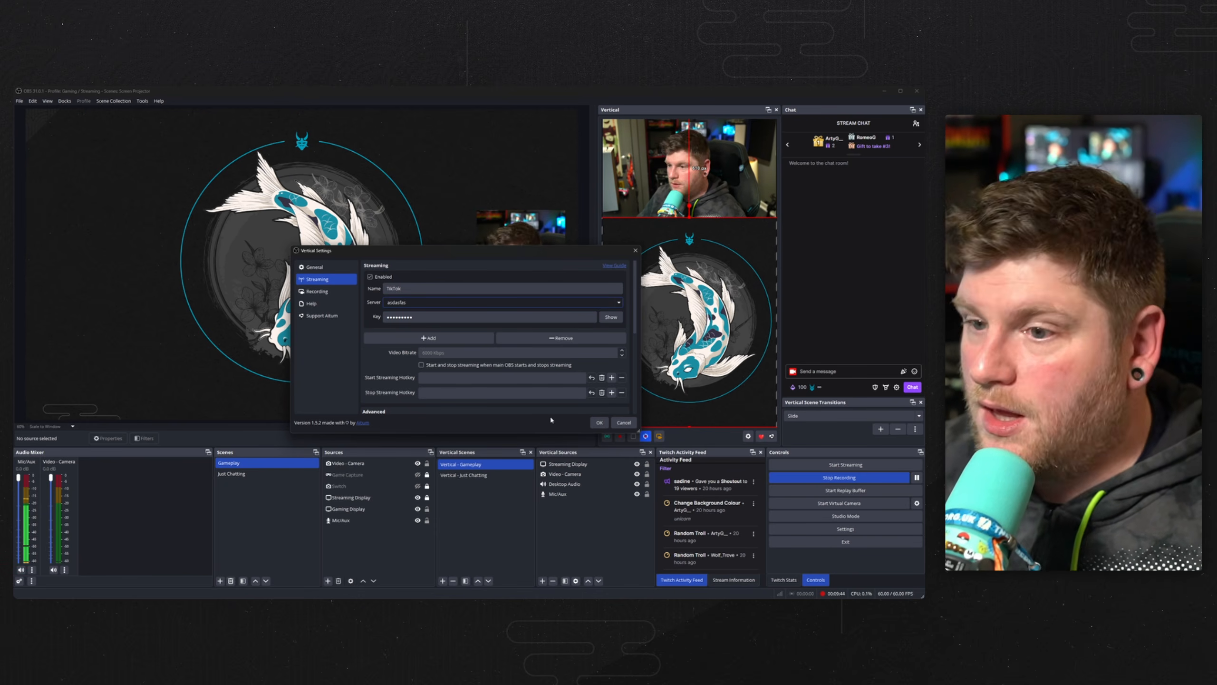
{"action": "left_click", "coordinate": [325, 267]}
{"action": "scroll", "coordinate": [431, 318], "scroll_direction": "up", "scroll_amount": 1}
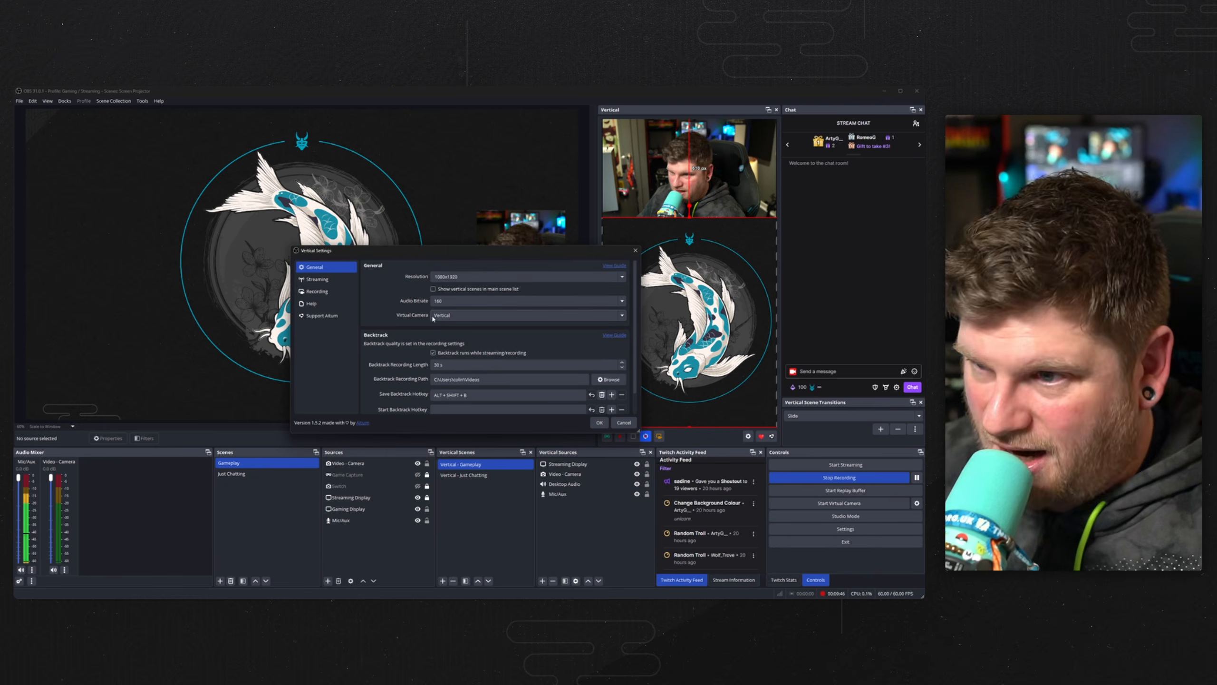
{"action": "left_click", "coordinate": [437, 316]}
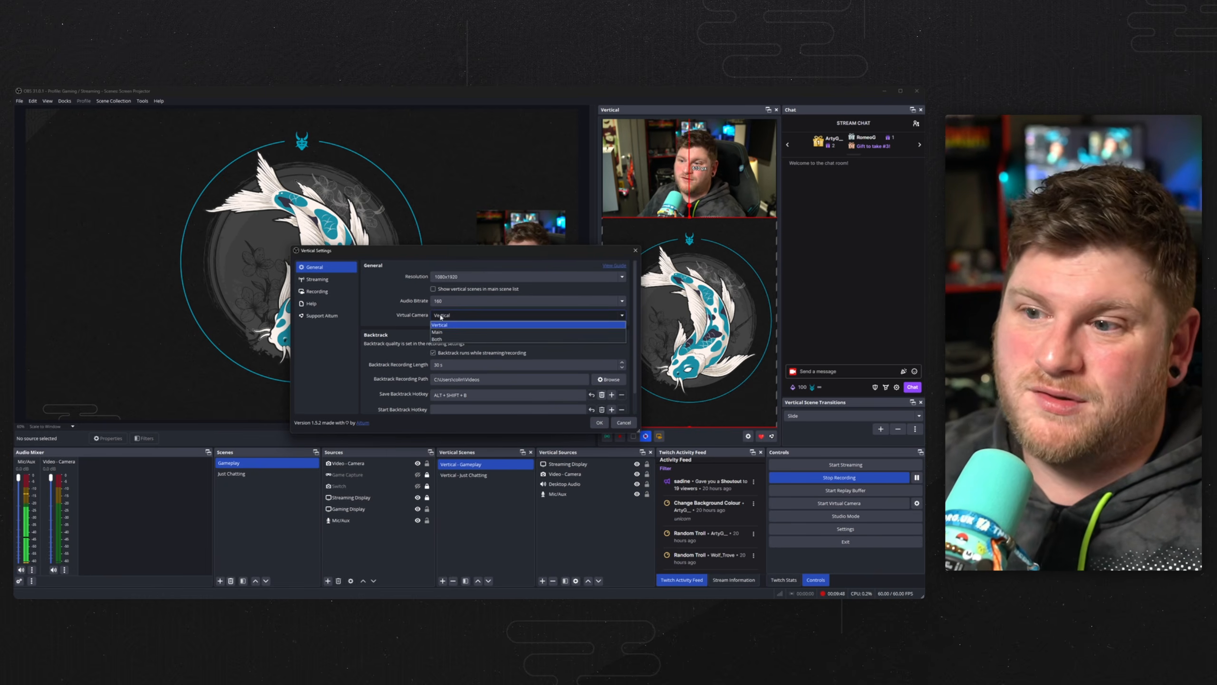
{"action": "left_click", "coordinate": [408, 307]}
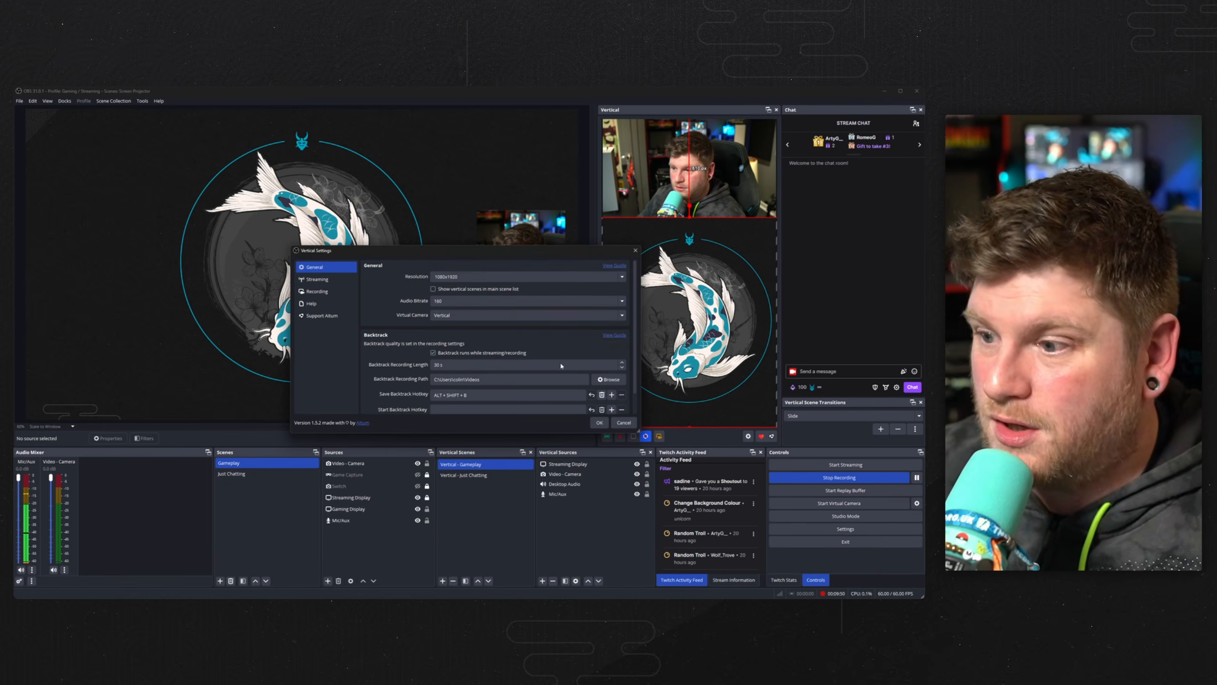
{"action": "left_click", "coordinate": [599, 422]}
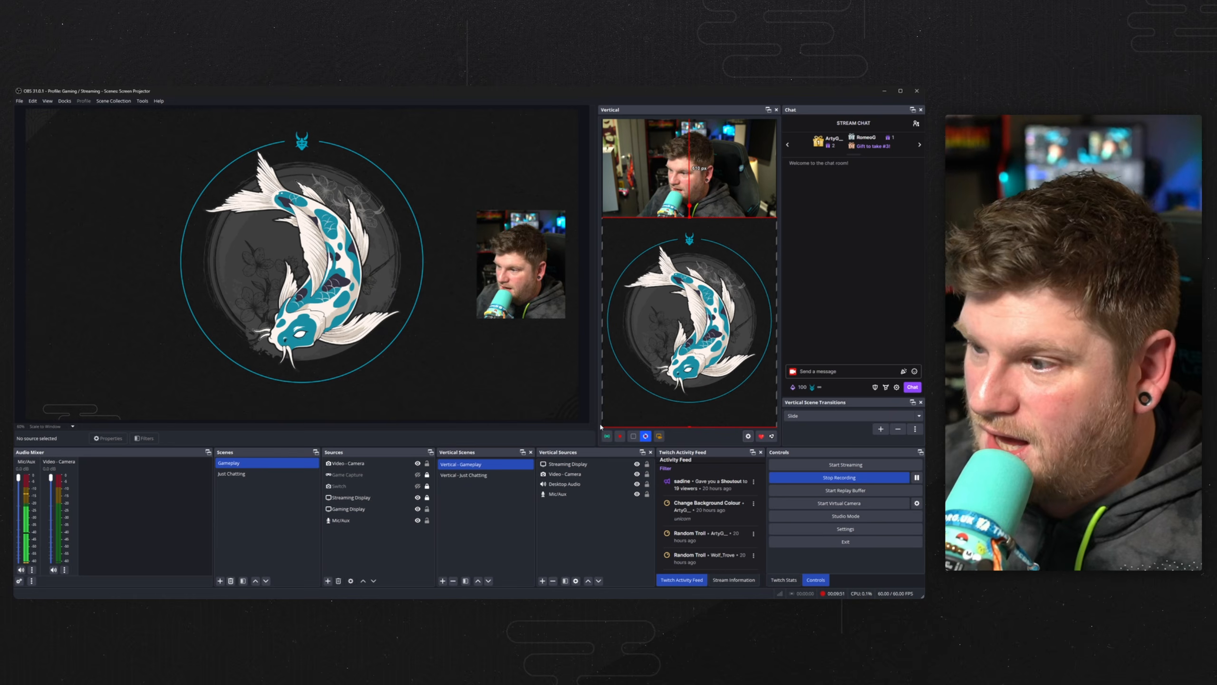
Start the vertical virtual camera and switch to TikTok LIVE Studio.
{"action": "left_click", "coordinate": [659, 437]}
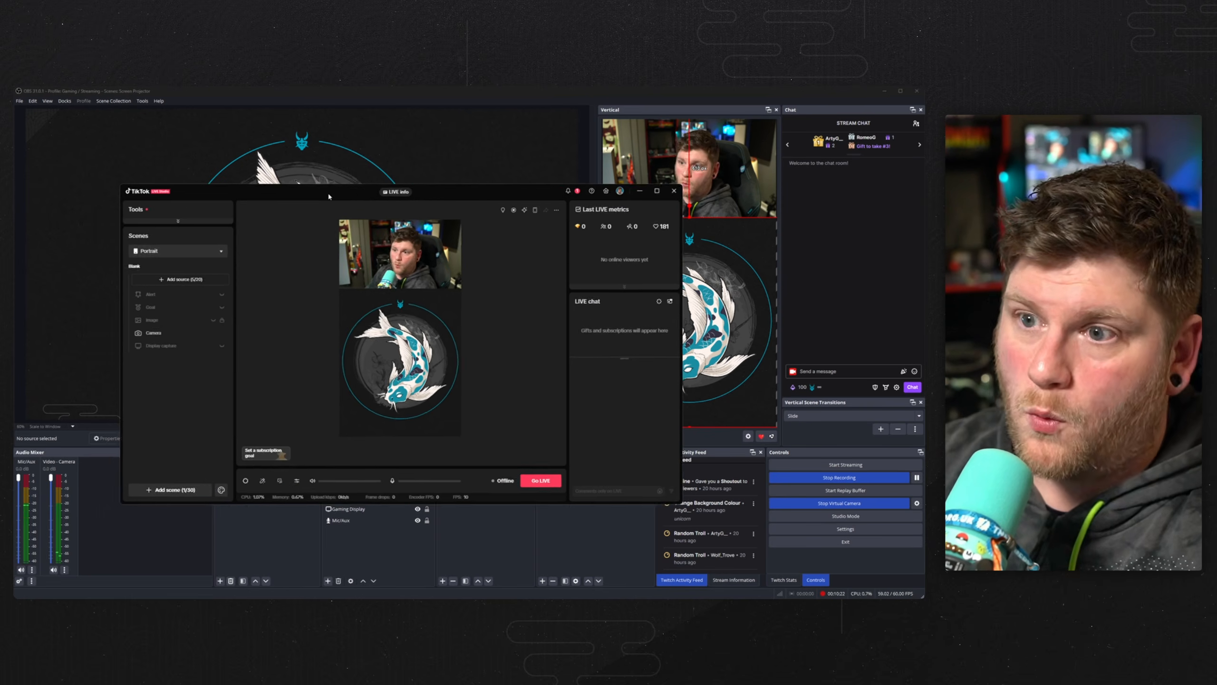
{"action": "left_click_drag", "start_coordinate": [330, 197], "coordinate": [296, 189]}
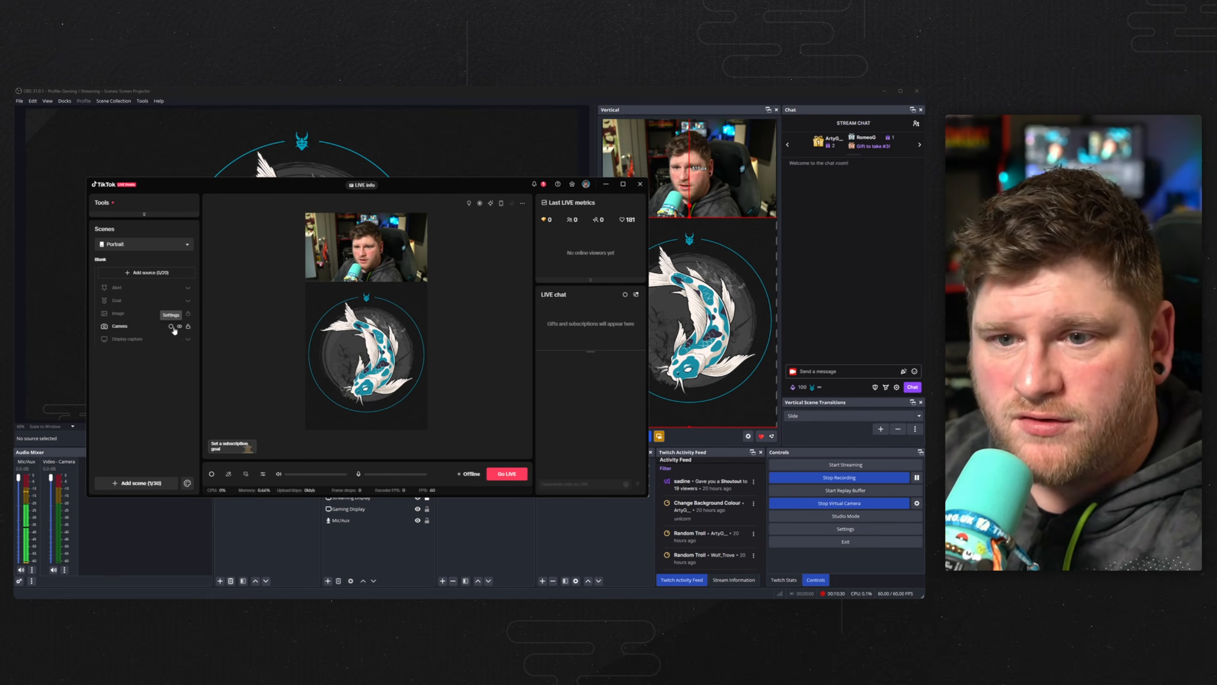
Open the TikTok Camera source settings using OBS Virtual Camera, toggle Flip, then cancel the dialog.
{"action": "left_click", "coordinate": [171, 327]}
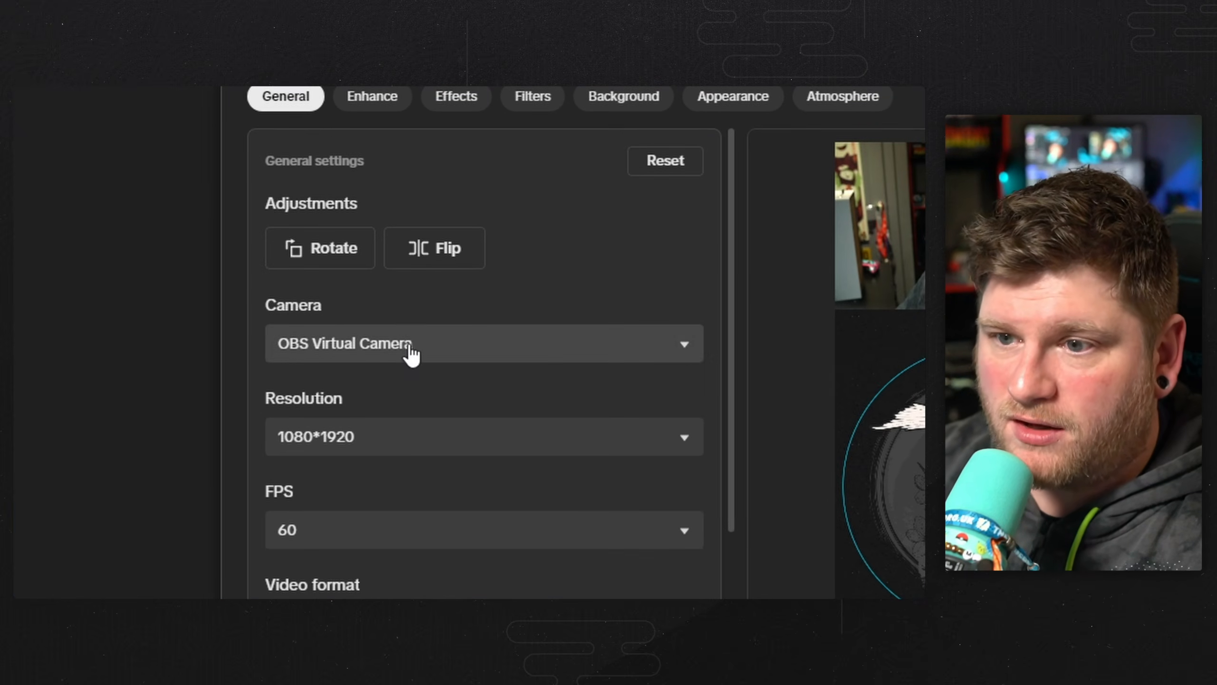
{"action": "scroll", "coordinate": [666, 337], "scroll_direction": "down", "scroll_amount": 5}
{"action": "scroll", "coordinate": [575, 335], "scroll_direction": "up", "scroll_amount": 5}
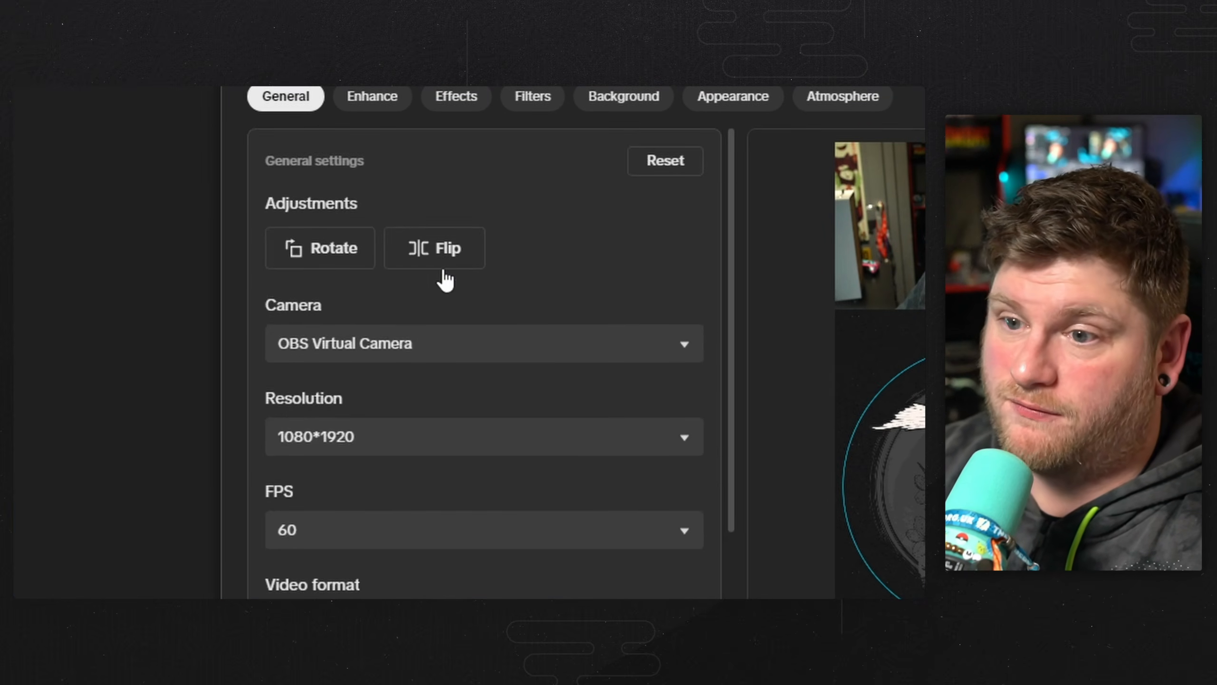
{"action": "left_click", "coordinate": [444, 268]}
{"action": "left_click", "coordinate": [443, 268]}
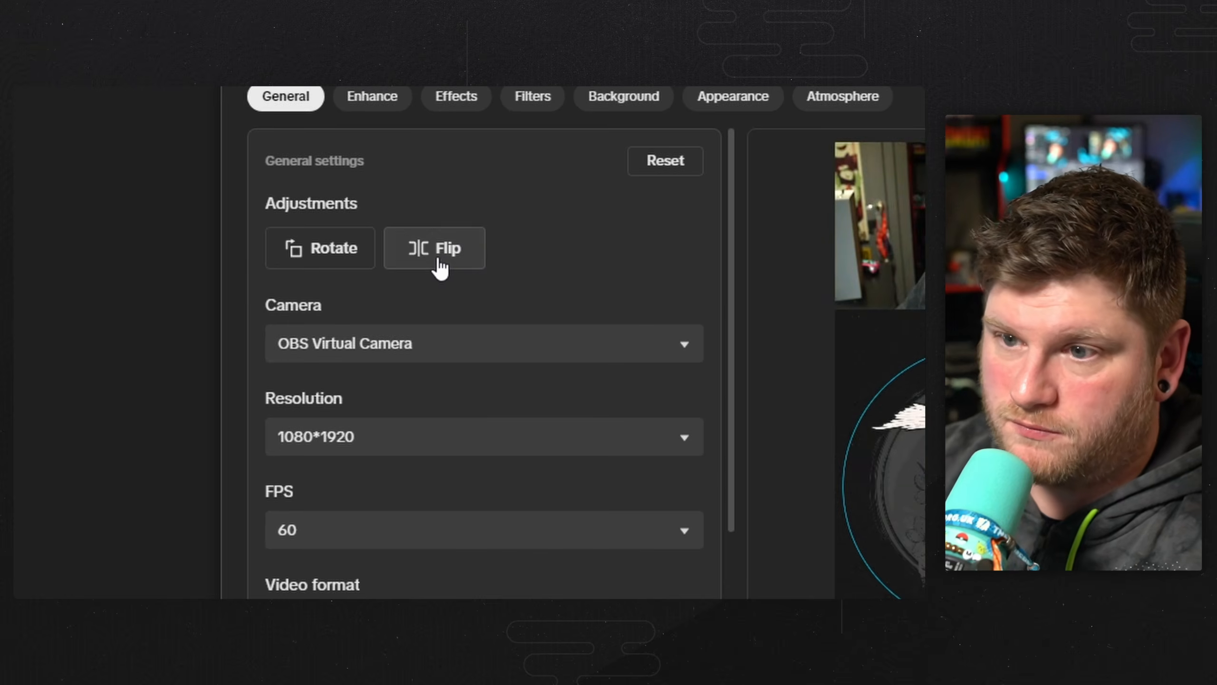
{"action": "left_click", "coordinate": [443, 269]}
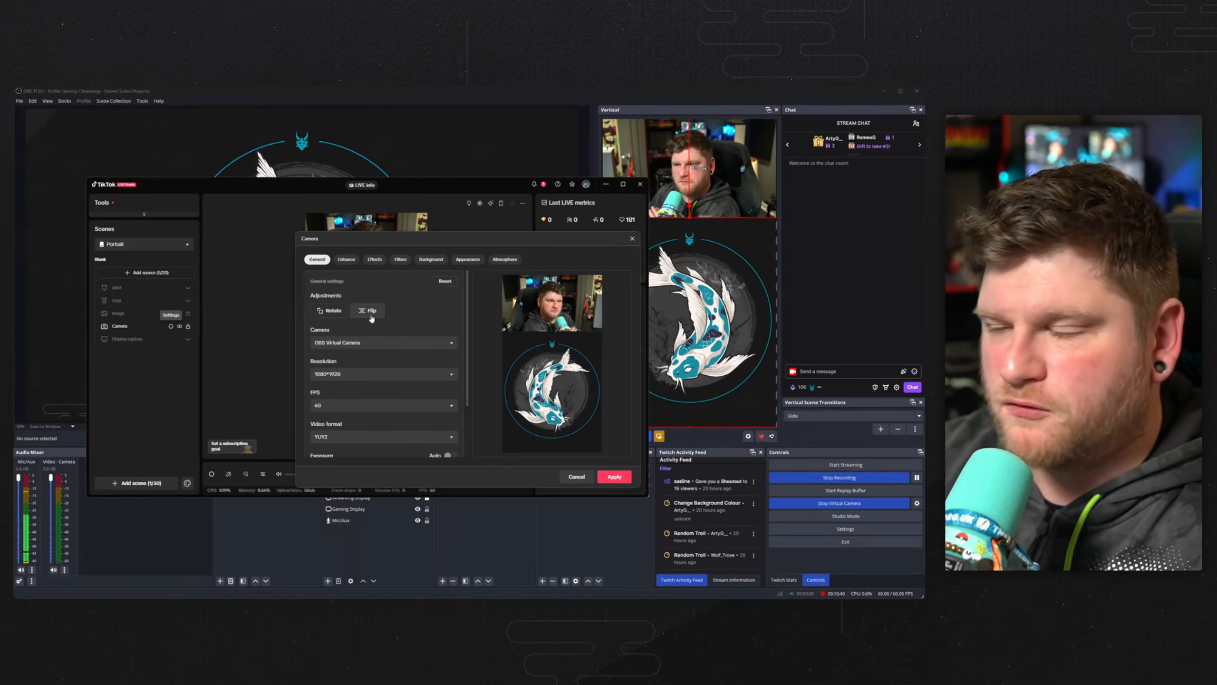
{"action": "left_click", "coordinate": [444, 269]}
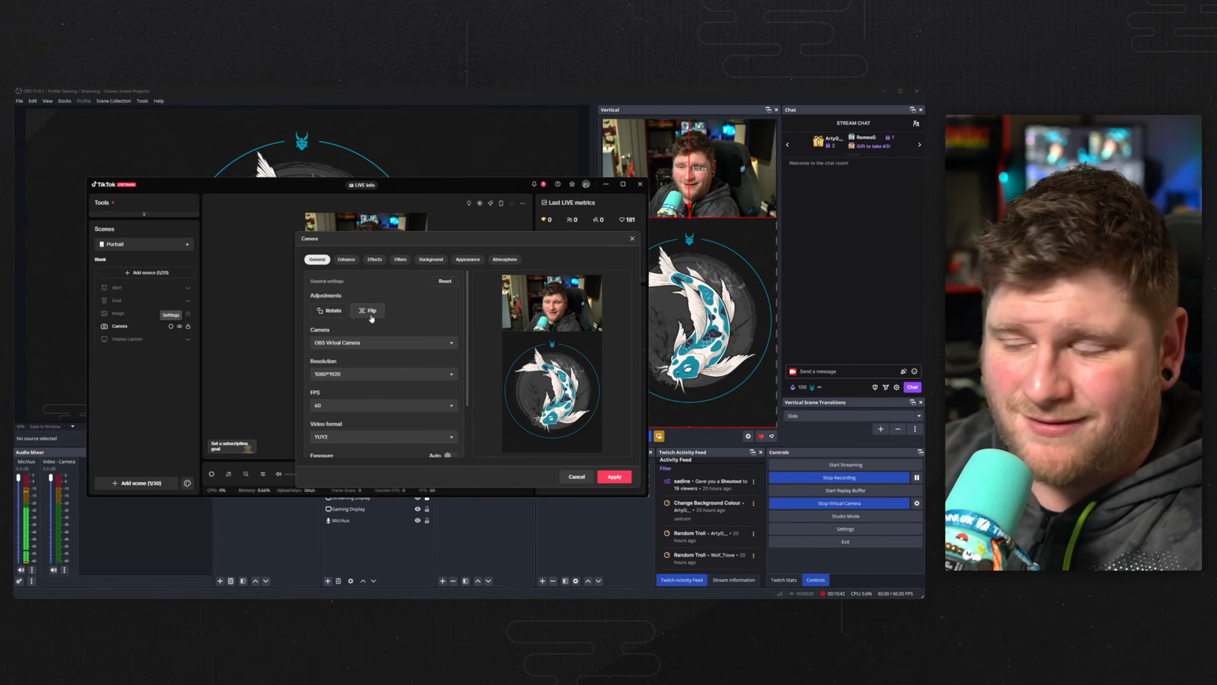
{"action": "left_click", "coordinate": [580, 479]}
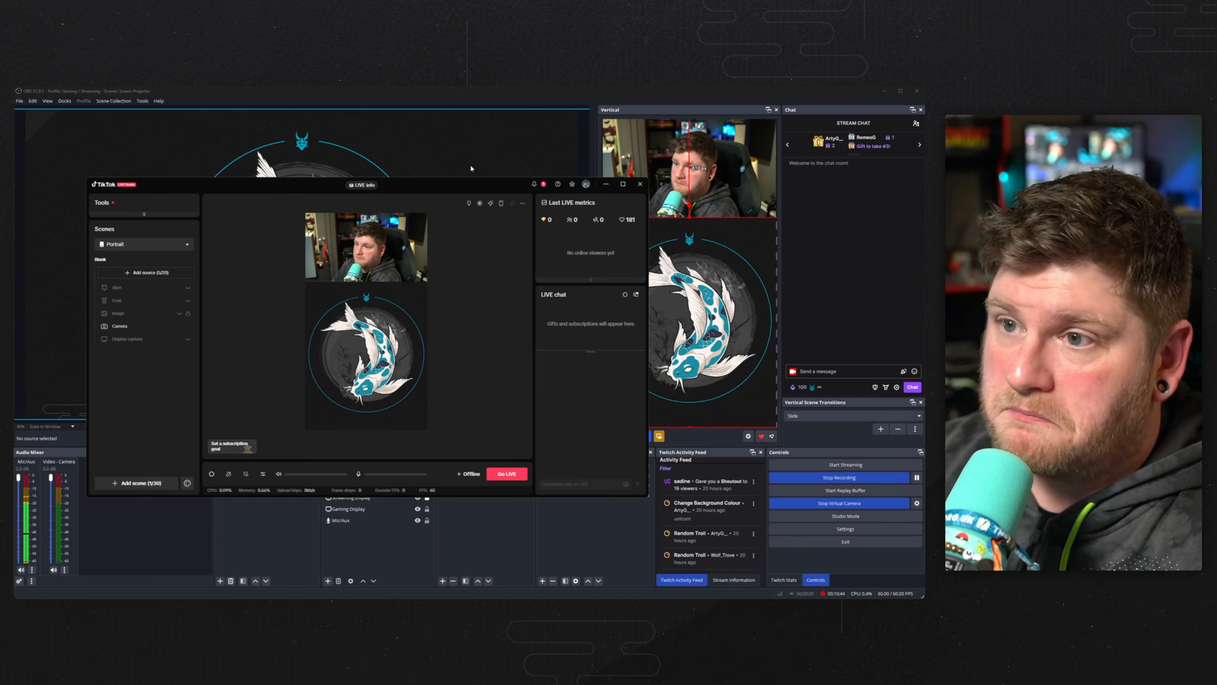
Switch OBS to the Just Chatting scene and compare it with the TikTok LIVE Studio preview.
{"action": "left_click_drag", "start_coordinate": [464, 185], "coordinate": [475, 146]}
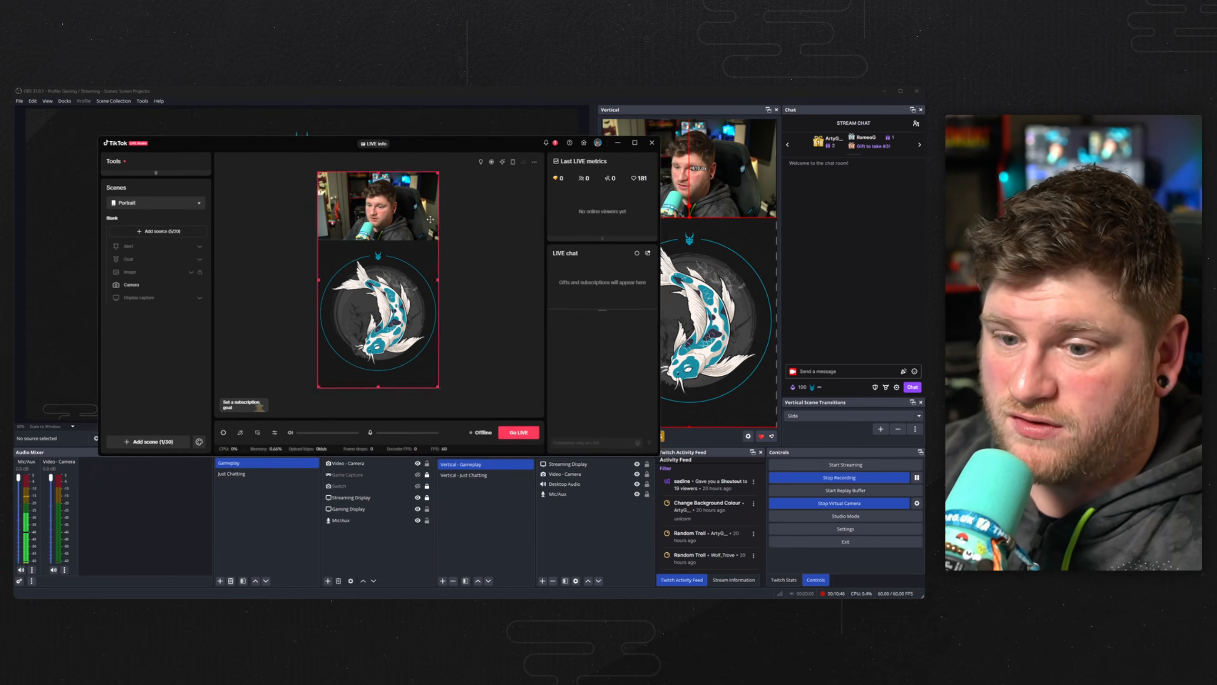
{"action": "left_click", "coordinate": [247, 475]}
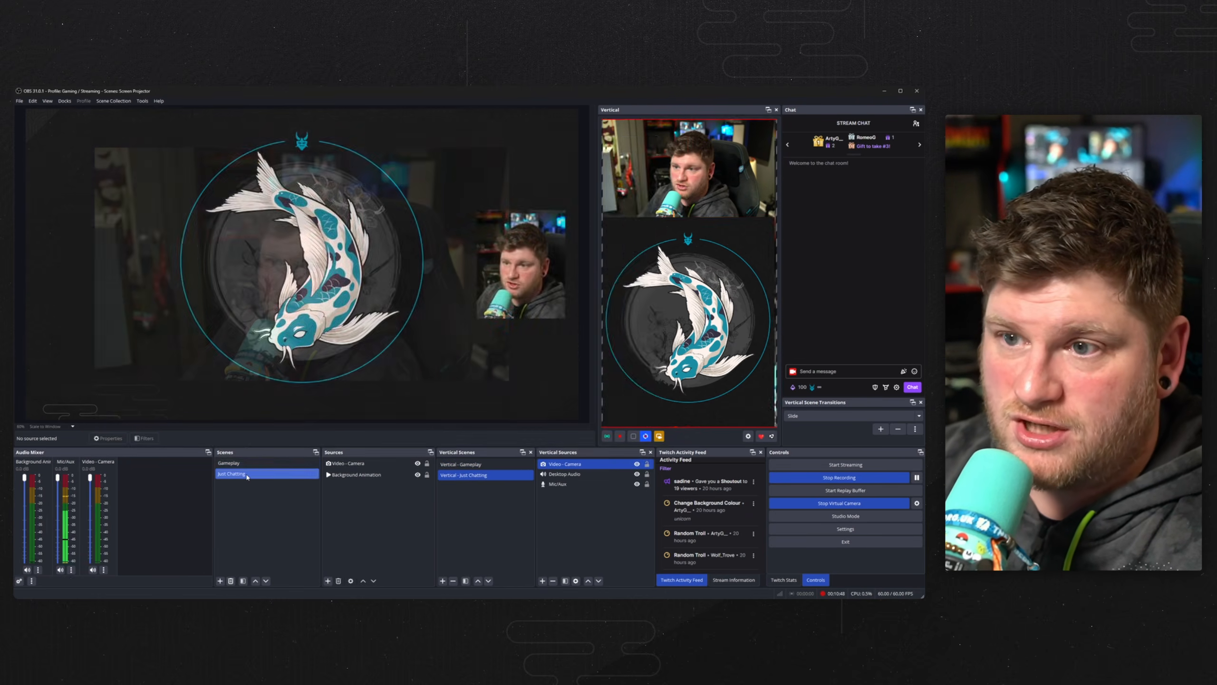
{"action": "key", "text": "alt+Tab"}
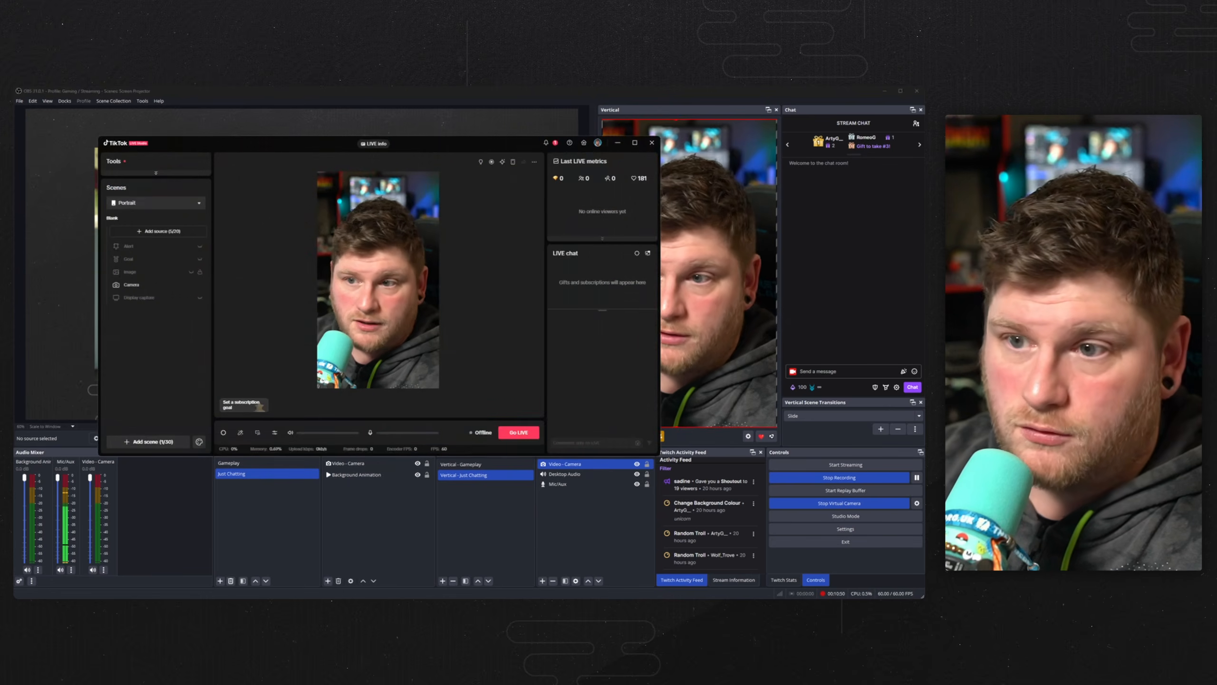
{"action": "left_click_drag", "start_coordinate": [431, 149], "coordinate": [906, 140]}
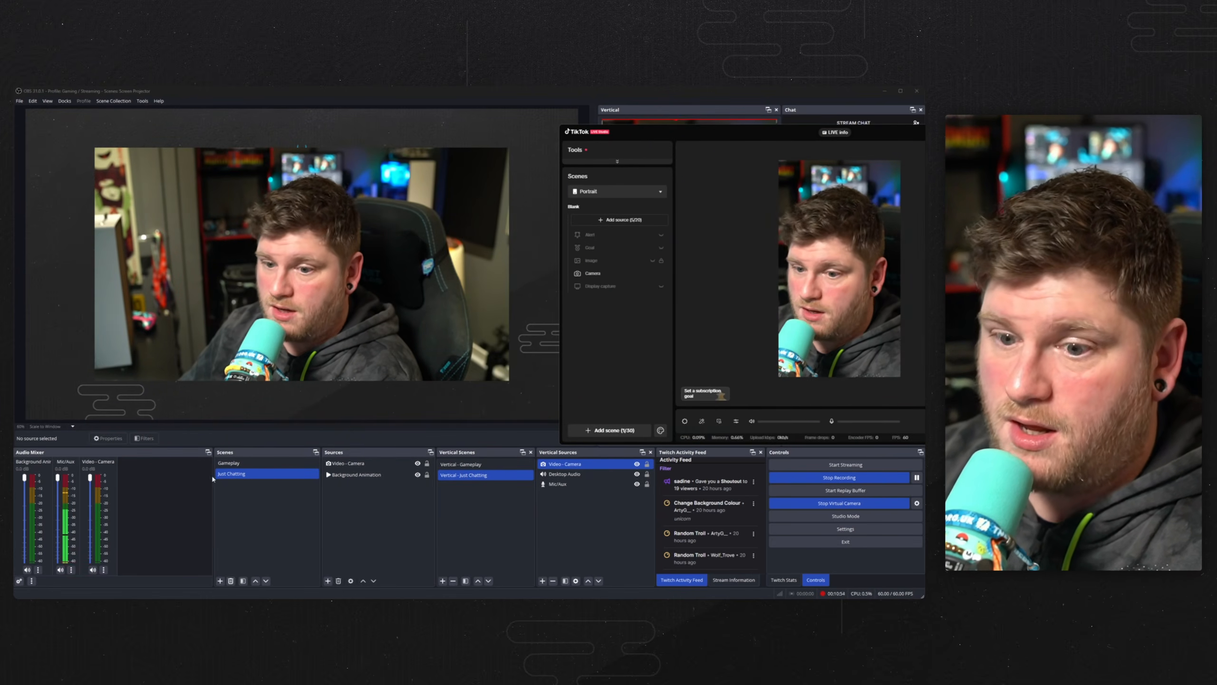
Switch back to the Gameplay scene and bring TikTok LIVE Studio forward again.
{"action": "left_click", "coordinate": [229, 462]}
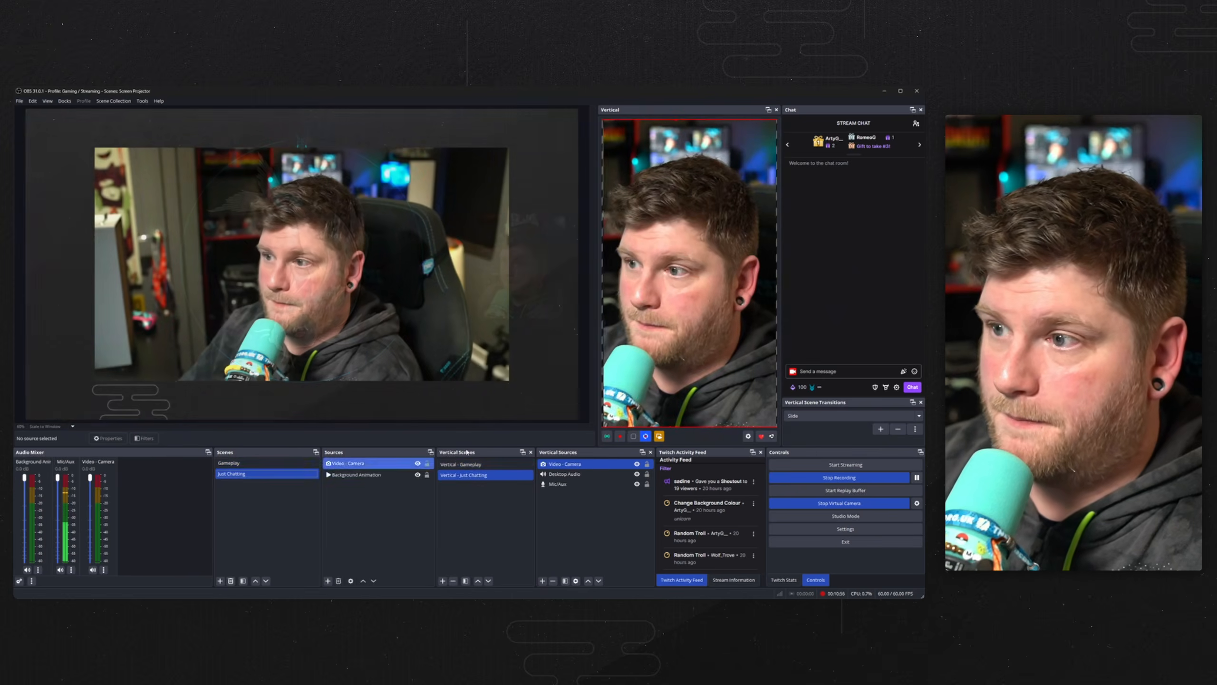
{"action": "left_click", "coordinate": [230, 474]}
{"action": "left_click", "coordinate": [229, 462]}
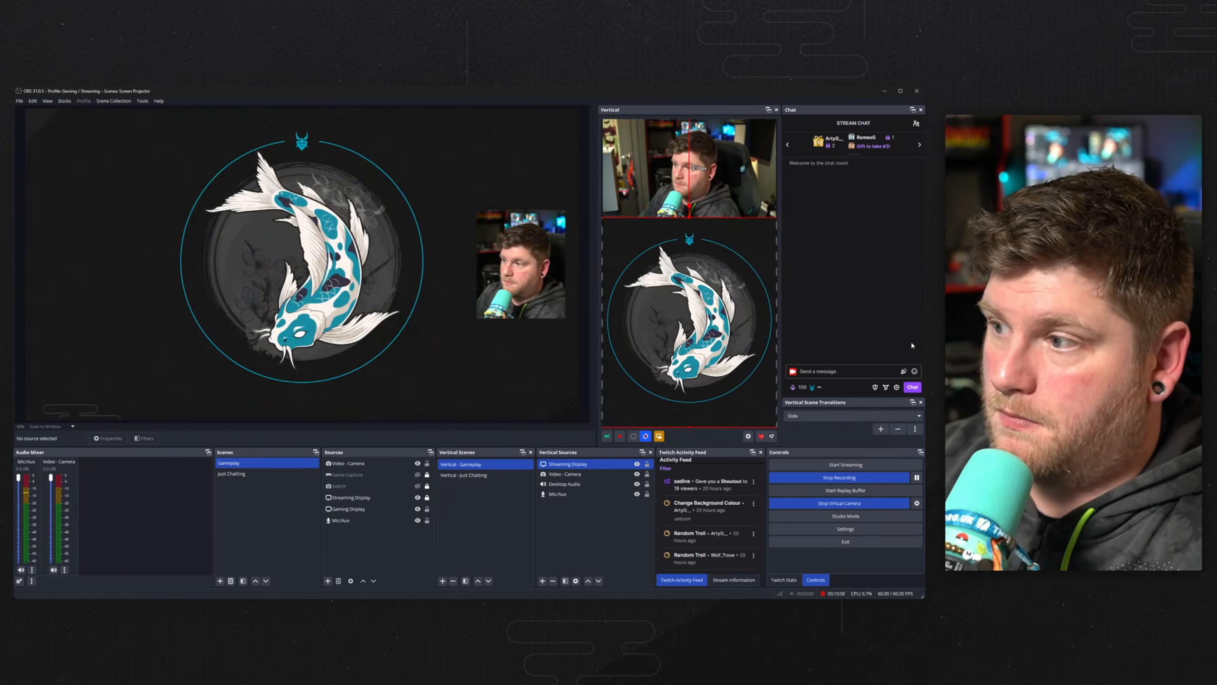
{"action": "left_click_drag", "start_coordinate": [888, 133], "coordinate": [431, 157]}
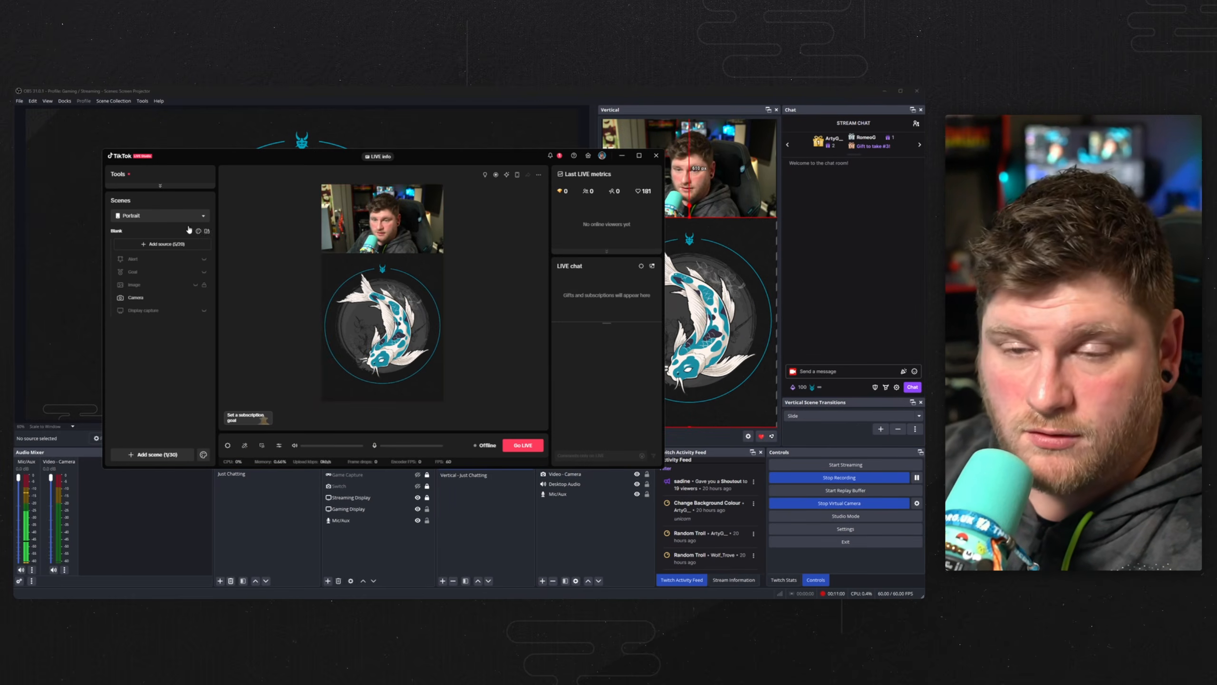